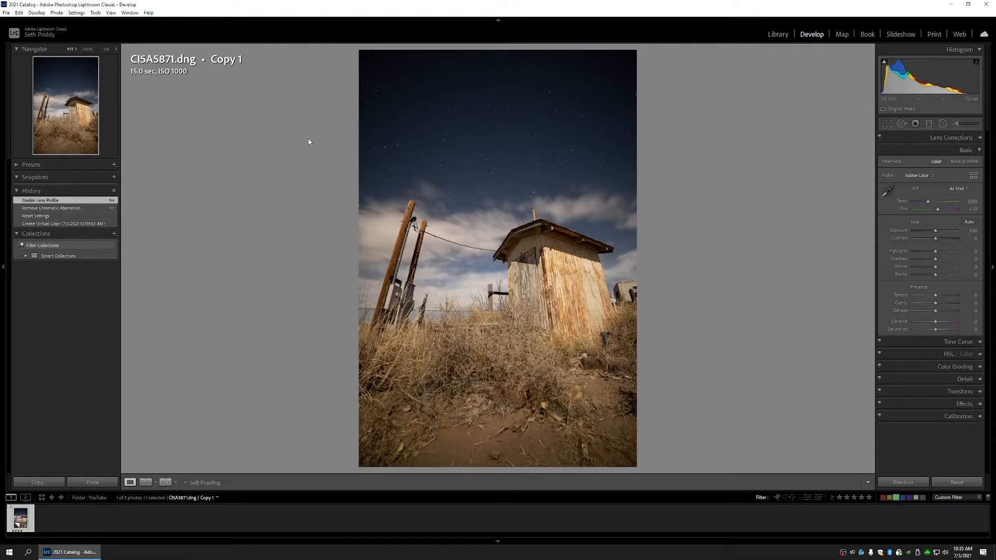
- Set the white balance by sampling a target neutral in the dark night sky above the shed
click(516, 152)
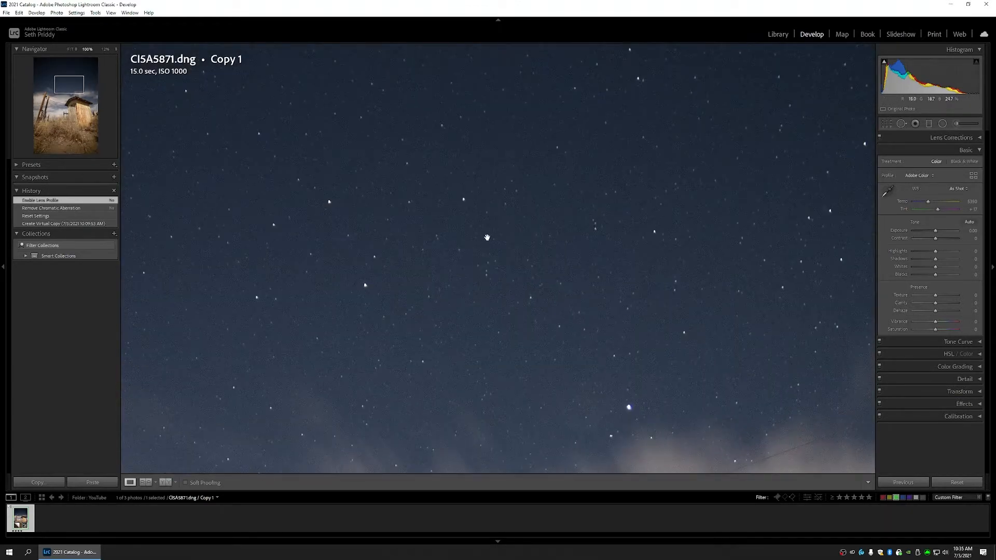
click(532, 226)
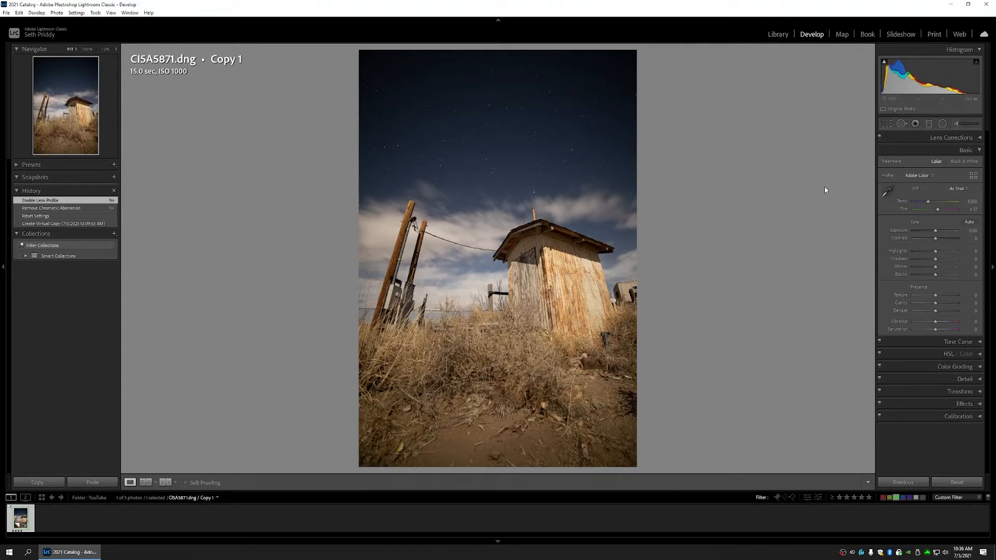
click(889, 192)
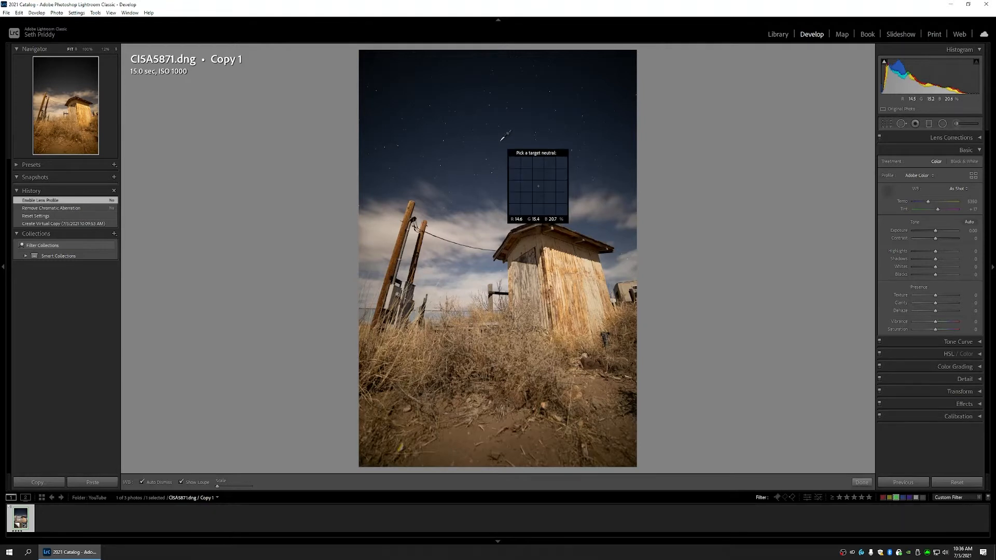
click(500, 140)
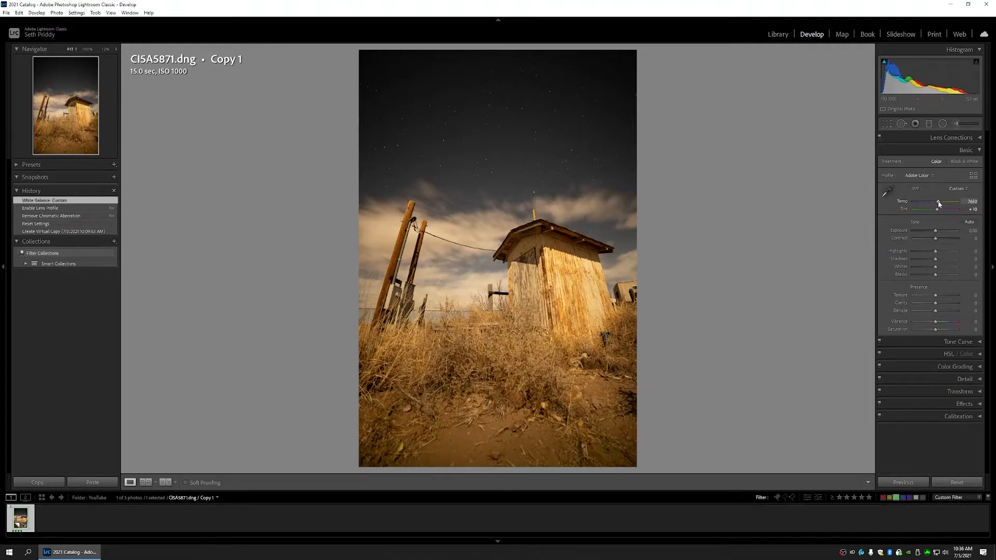
- Cool the white balance to a temperature of 4982 and set the tint to +11
drag(938, 204, 927, 203)
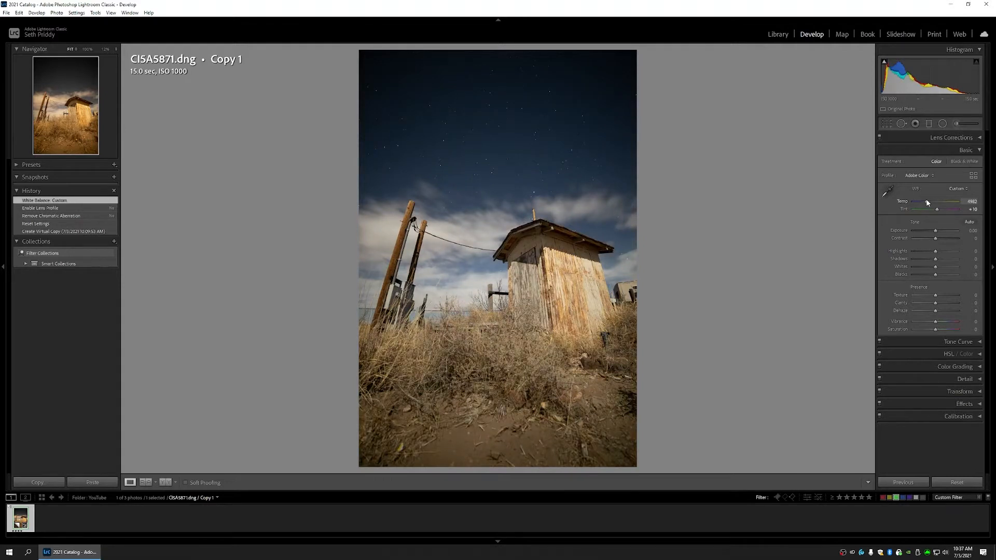
drag(927, 202, 926, 202)
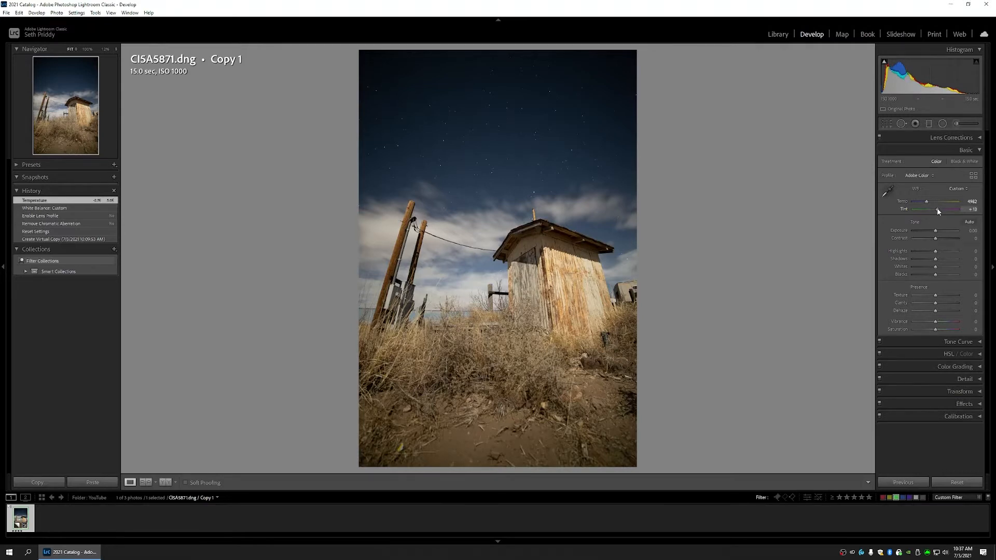
click(971, 209)
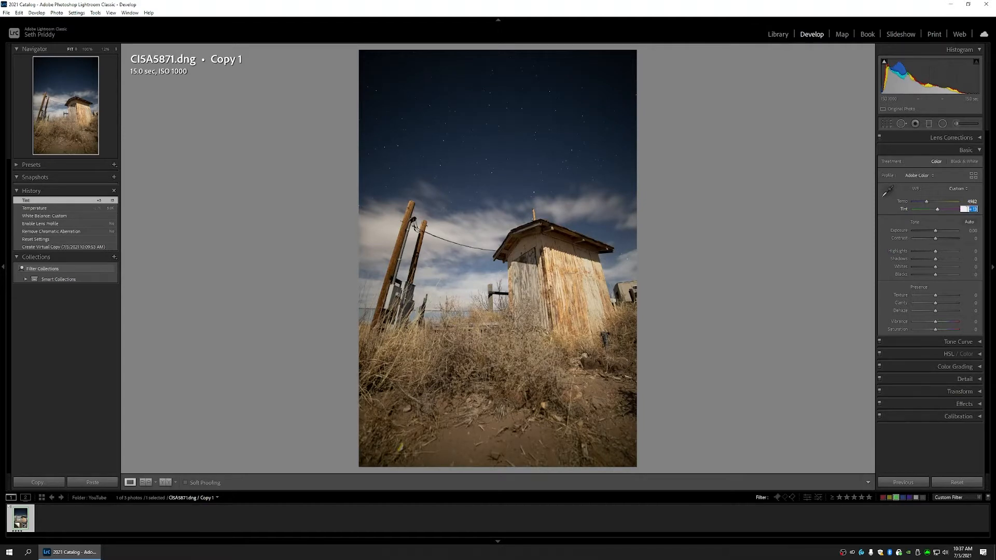
key(Down)
key(Return)
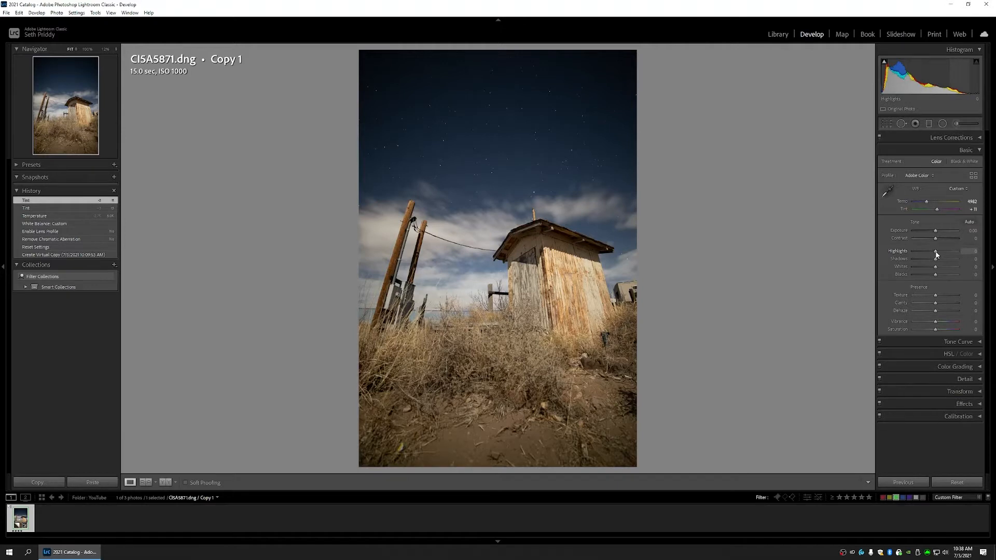
- Lower the photo's highlights to -40 and raise its shadows to +23
drag(936, 254, 928, 254)
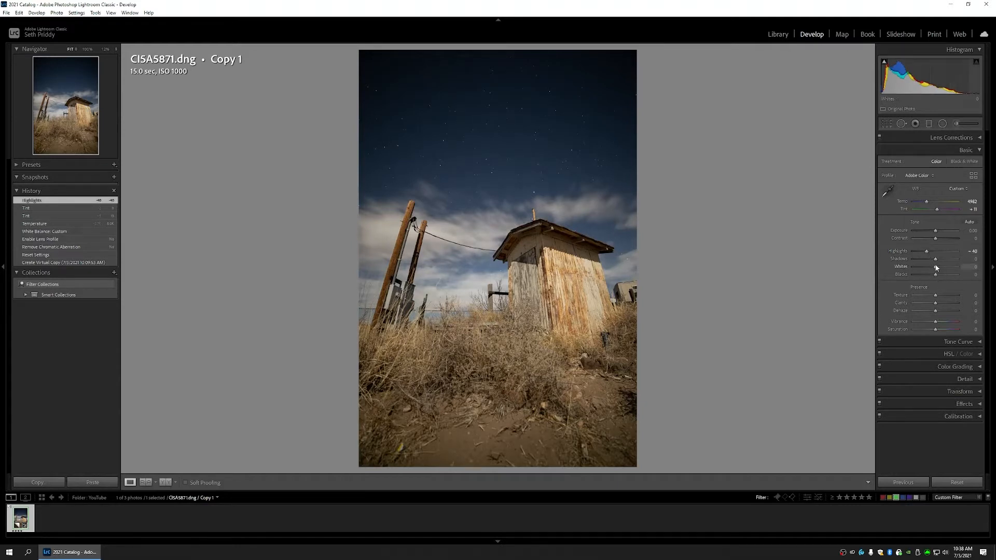
drag(937, 260, 940, 259)
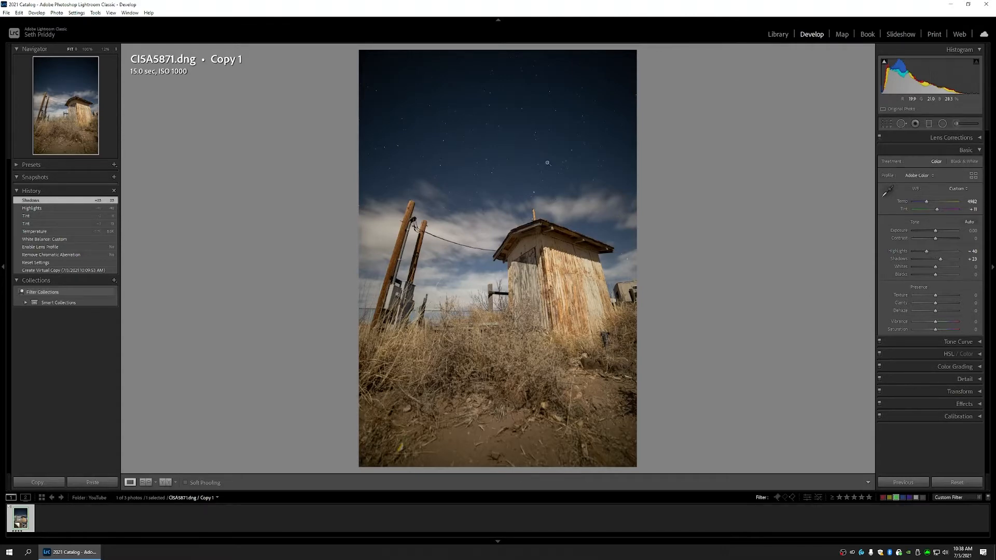
click(518, 165)
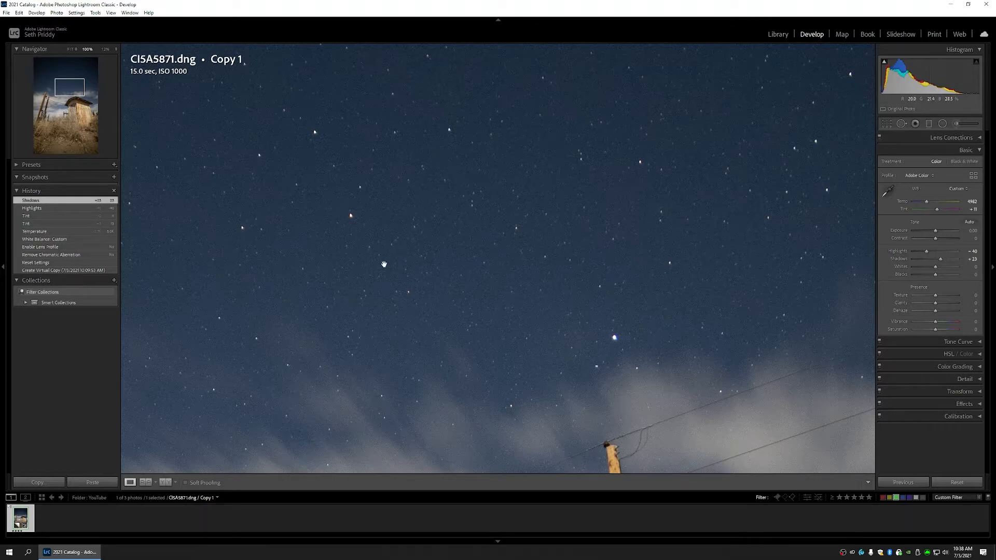
click(516, 208)
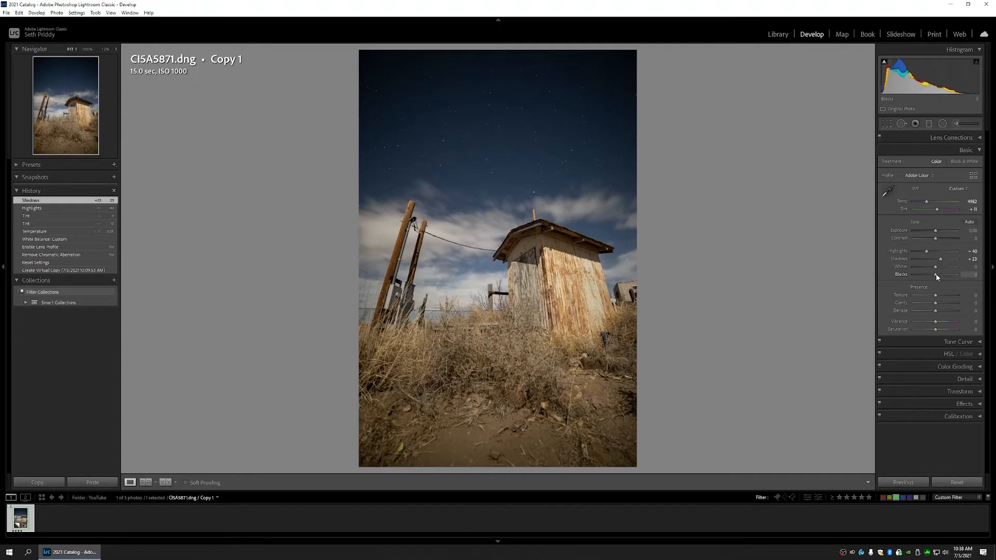
- Raise the blacks to +46 and the whites to +32
drag(937, 275, 947, 278)
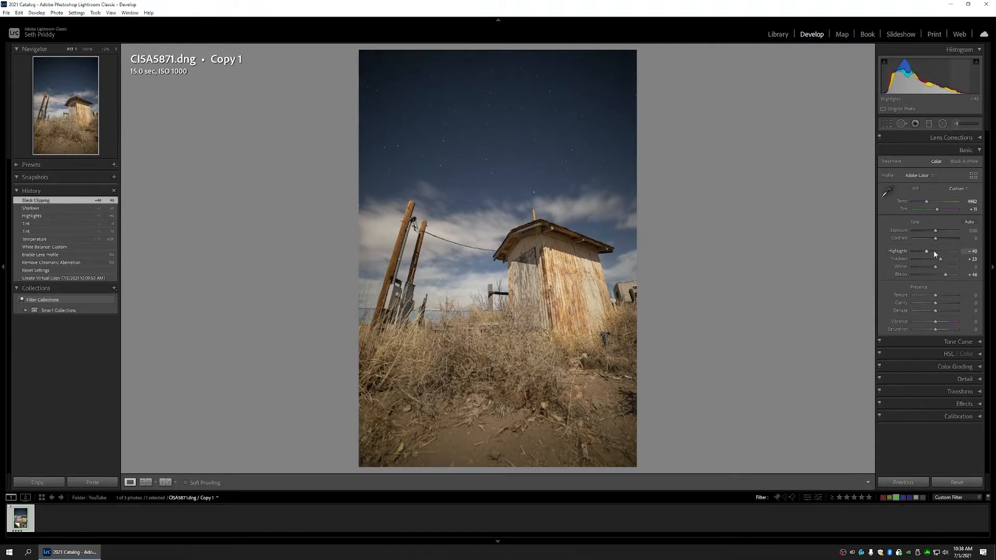
drag(937, 269, 944, 269)
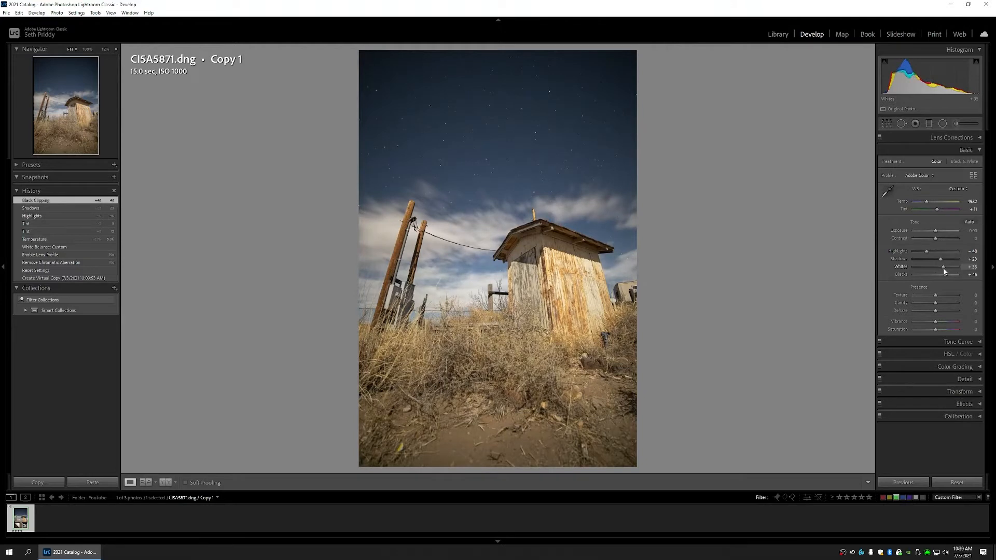
drag(942, 269, 942, 270)
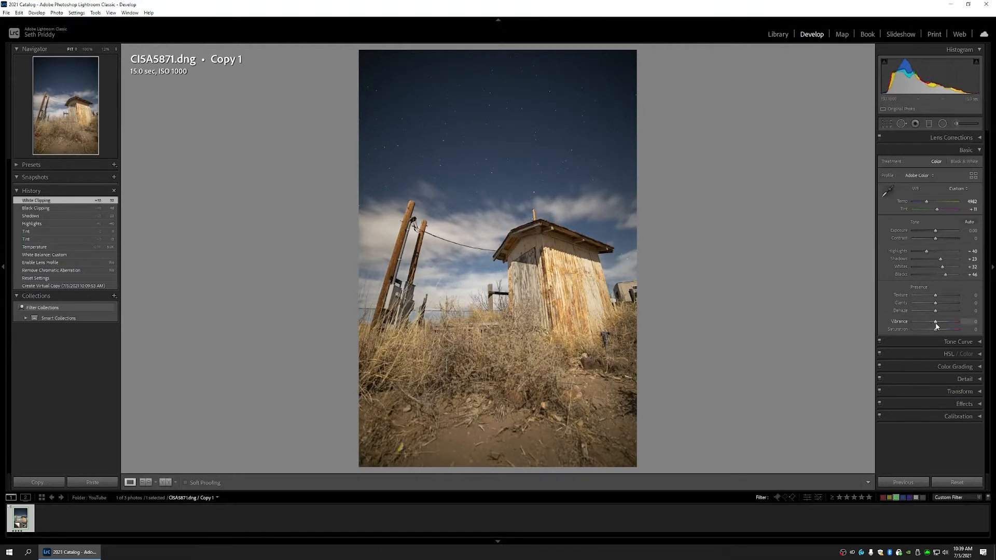
- Boost the photo's vibrance to +23 and set the exposure to -0.50
drag(936, 324, 941, 324)
drag(941, 323, 941, 324)
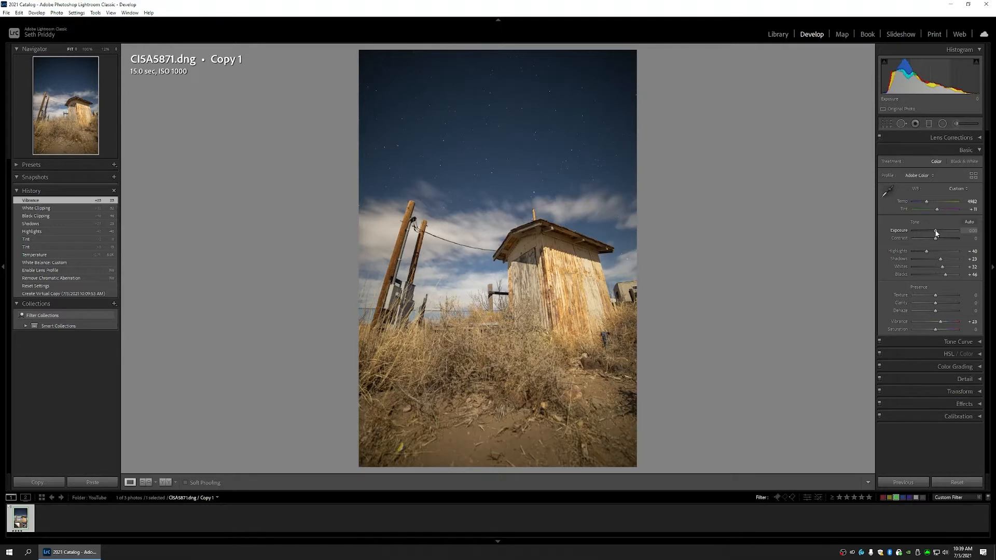
drag(936, 231, 933, 233)
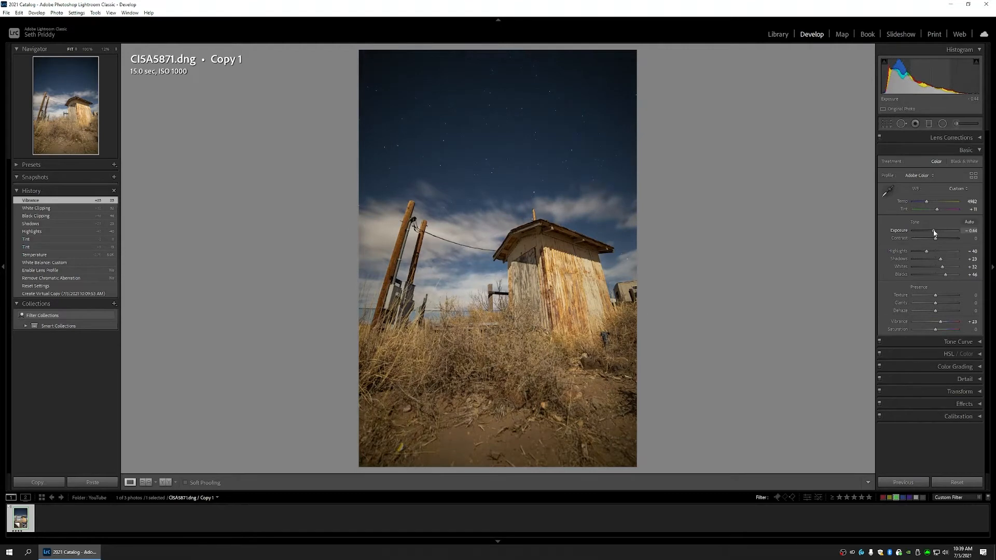
click(972, 231)
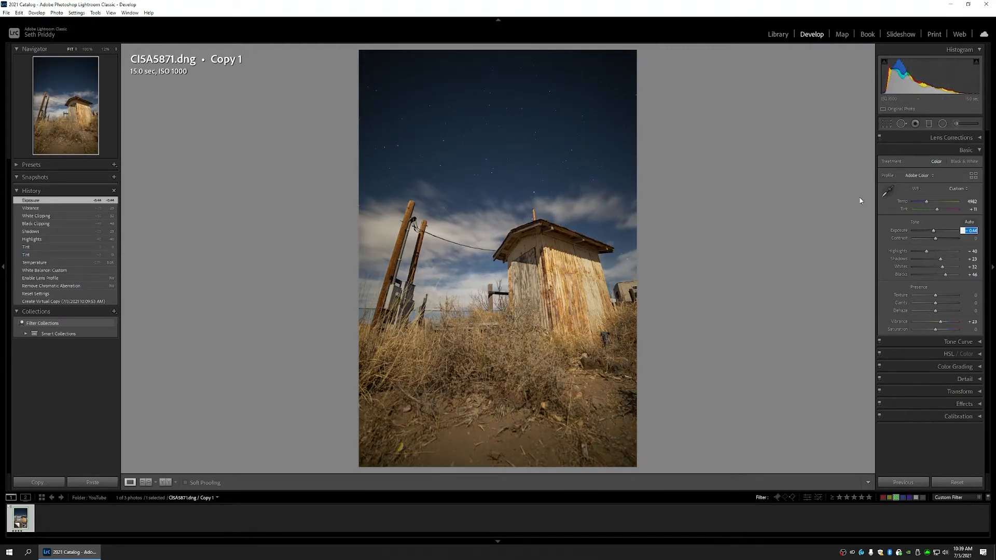
key(BackSpace)
text(-.5)
key(Return)
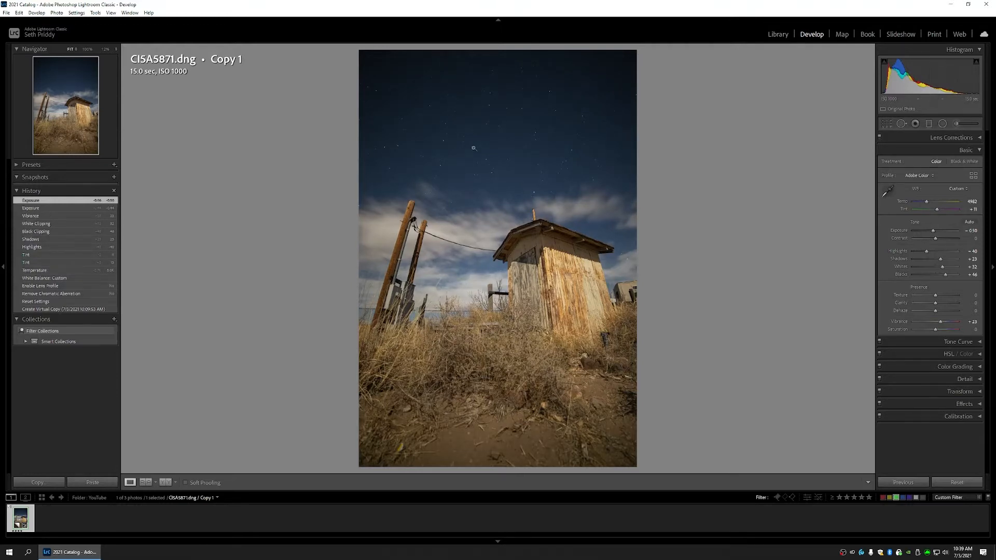
- Apply noise reduction to the photo with luminance at 29 and color at 35
click(500, 156)
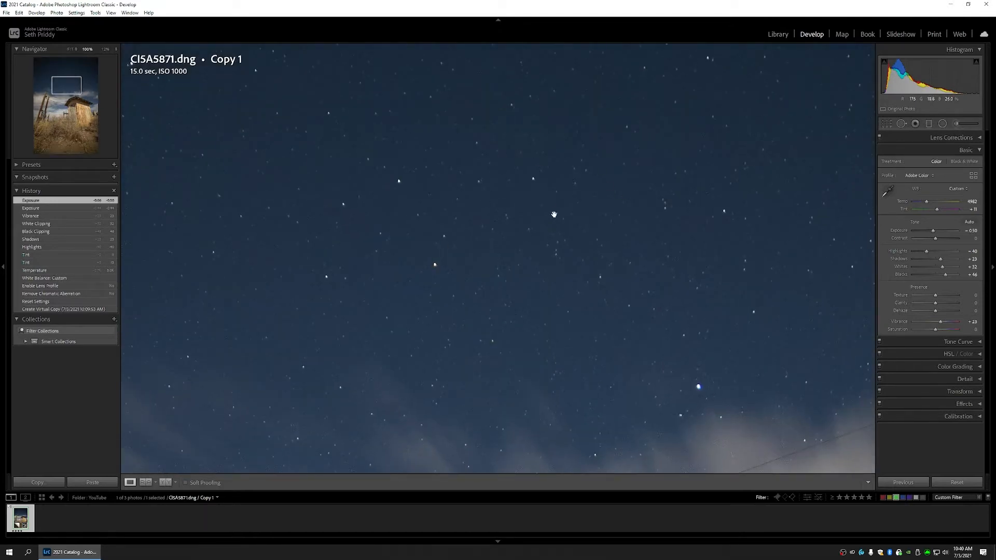
click(979, 379)
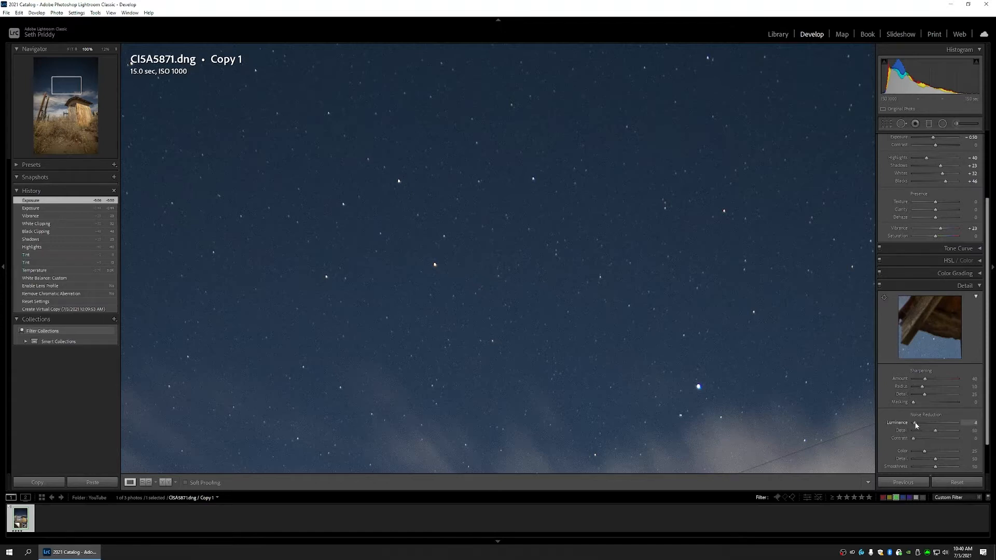
drag(919, 424, 921, 424)
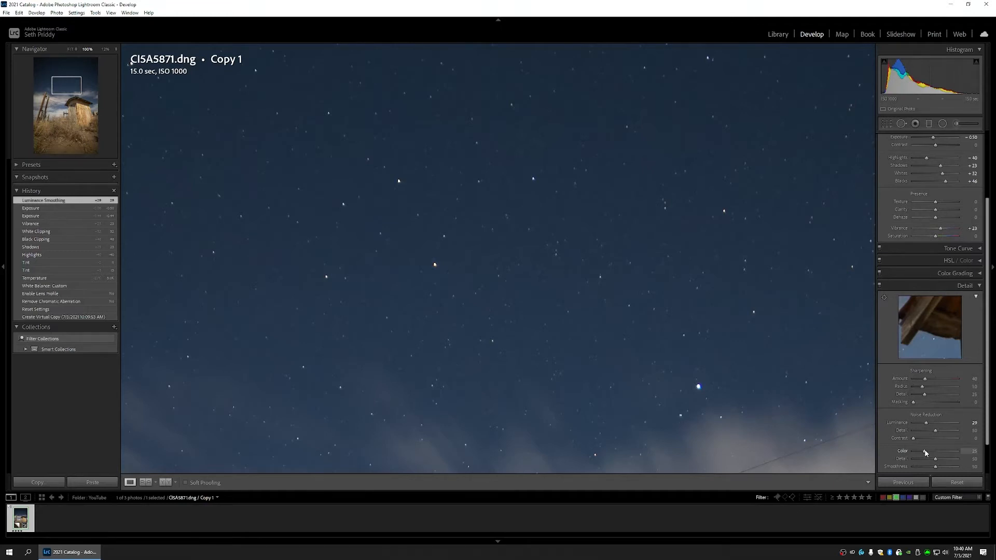
drag(926, 452, 930, 453)
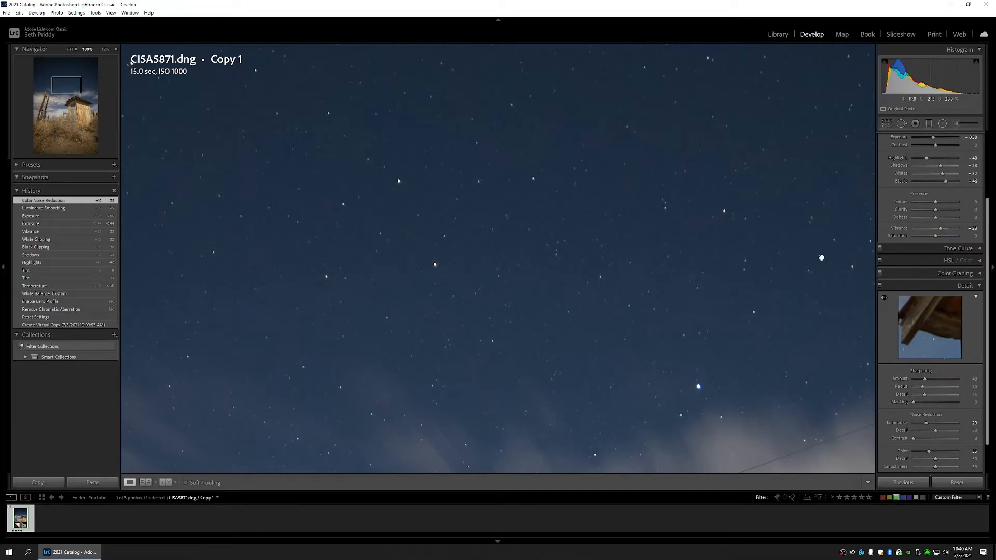
- Increase the sharpening amount to just over 50, checking the detail in the stars and shed roof
click(496, 240)
click(498, 162)
drag(594, 382, 482, 193)
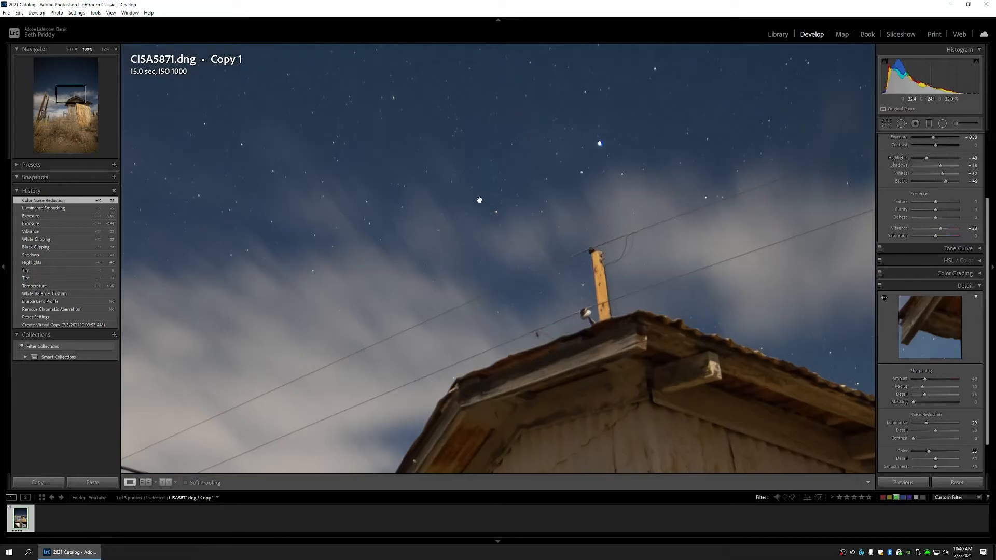
drag(619, 352, 514, 249)
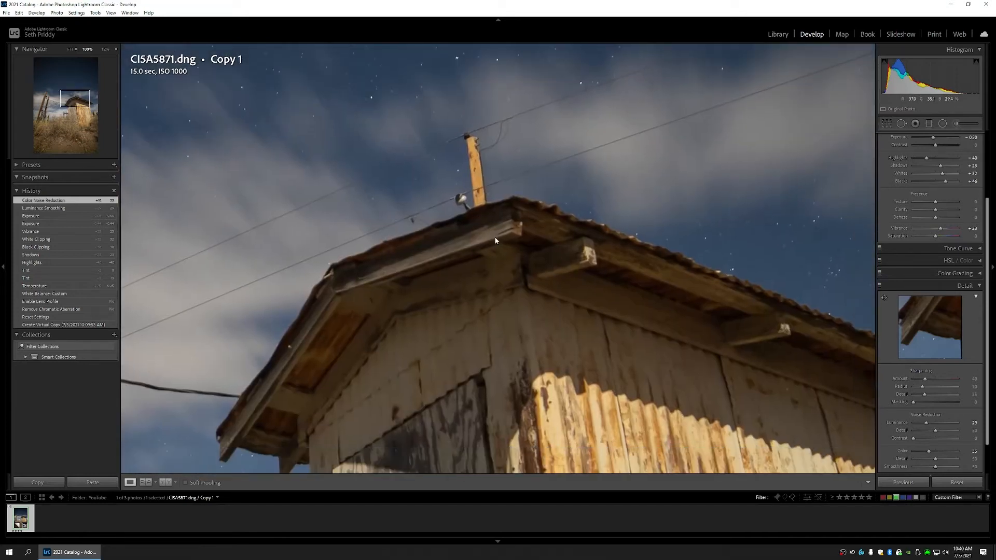
drag(603, 364, 629, 389)
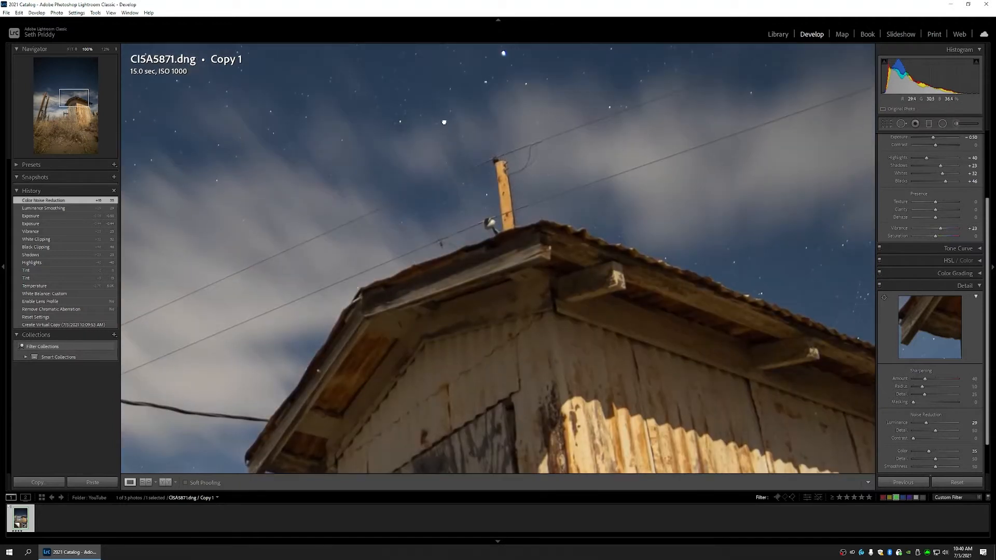
drag(557, 245, 748, 480)
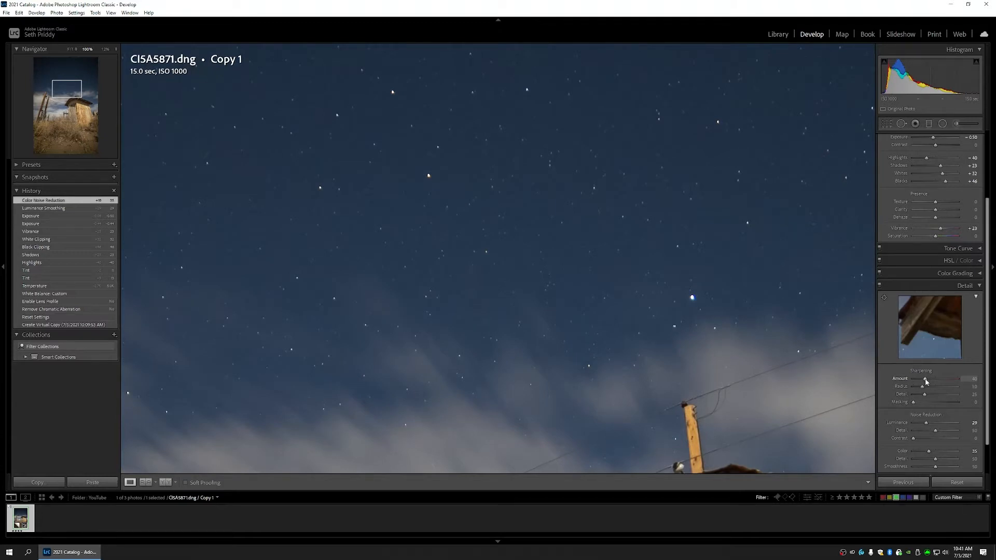
drag(925, 381, 927, 382)
drag(928, 381, 929, 381)
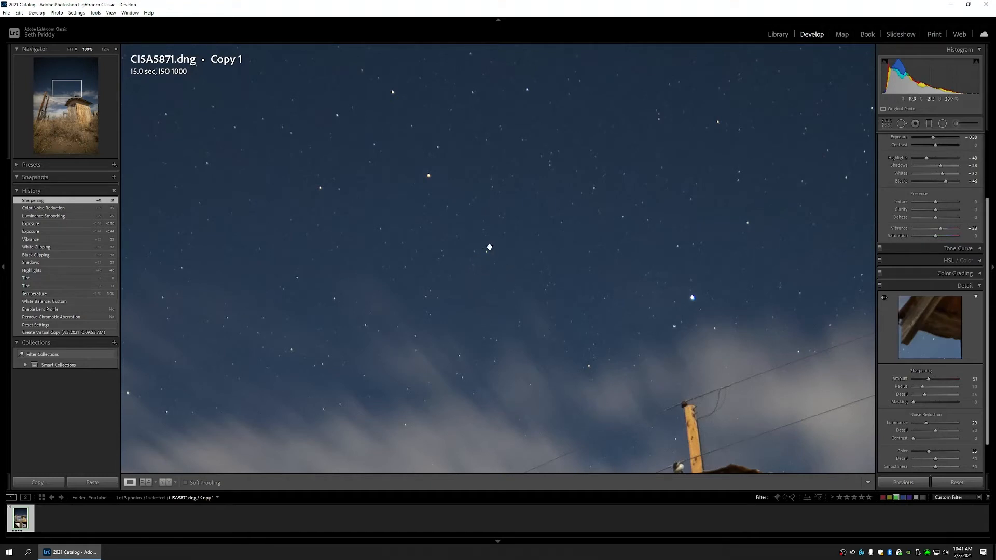
drag(402, 206, 394, 188)
drag(507, 304, 367, 190)
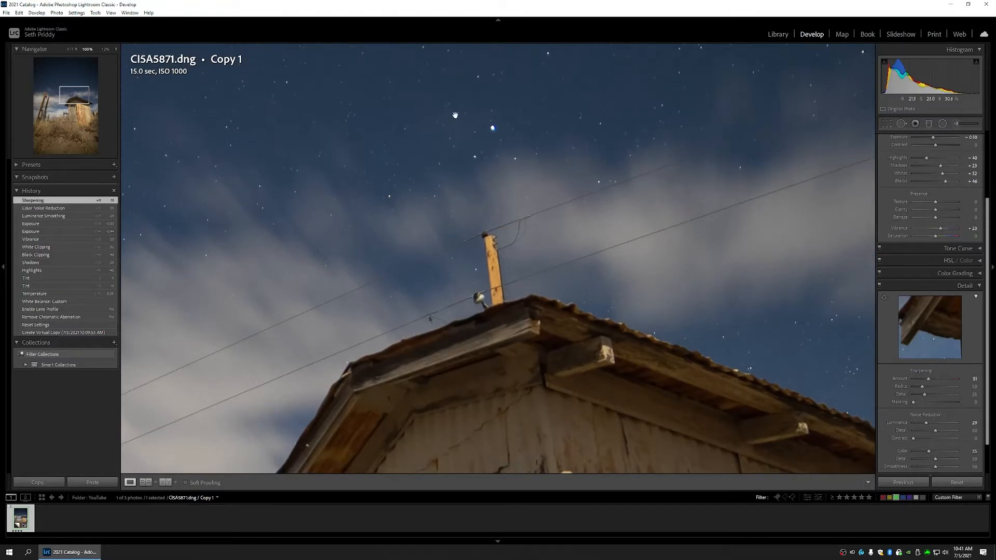
click(455, 115)
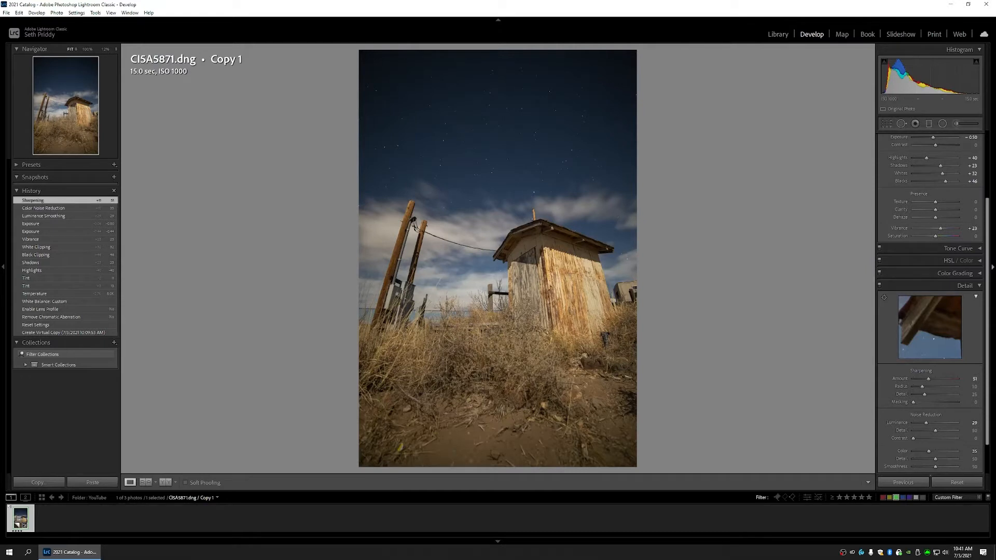
click(979, 286)
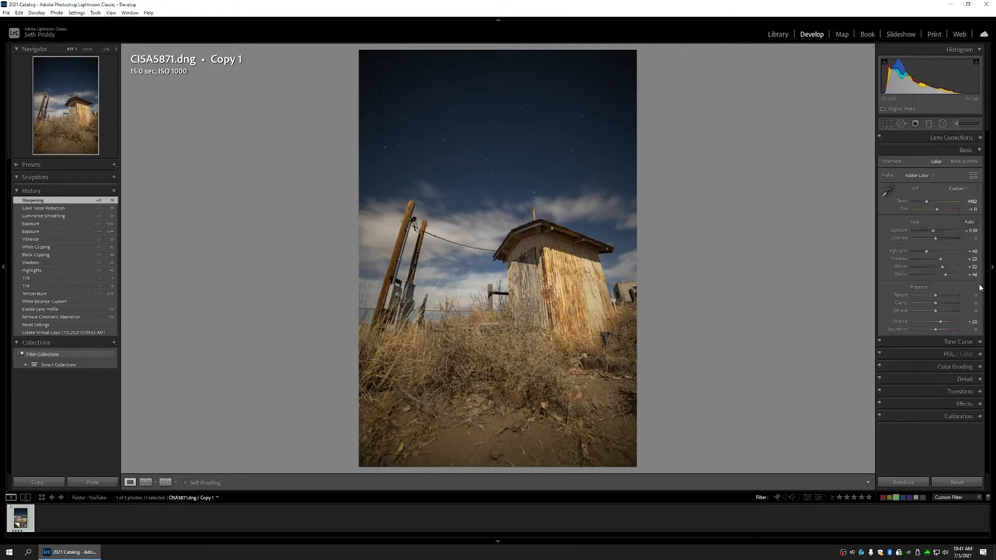
- Enable chromatic aberration removal in the lens corrections and check the stars up close
click(979, 138)
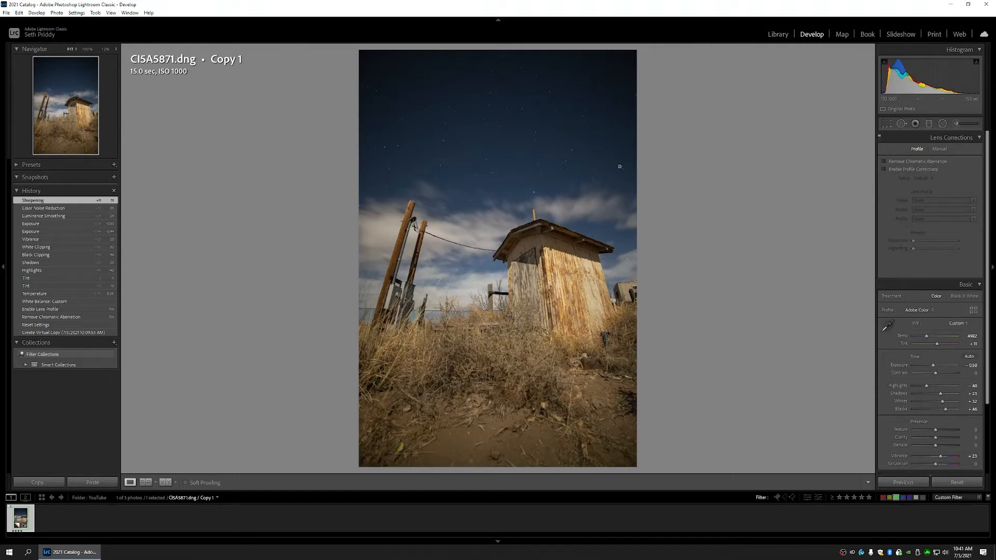
click(885, 162)
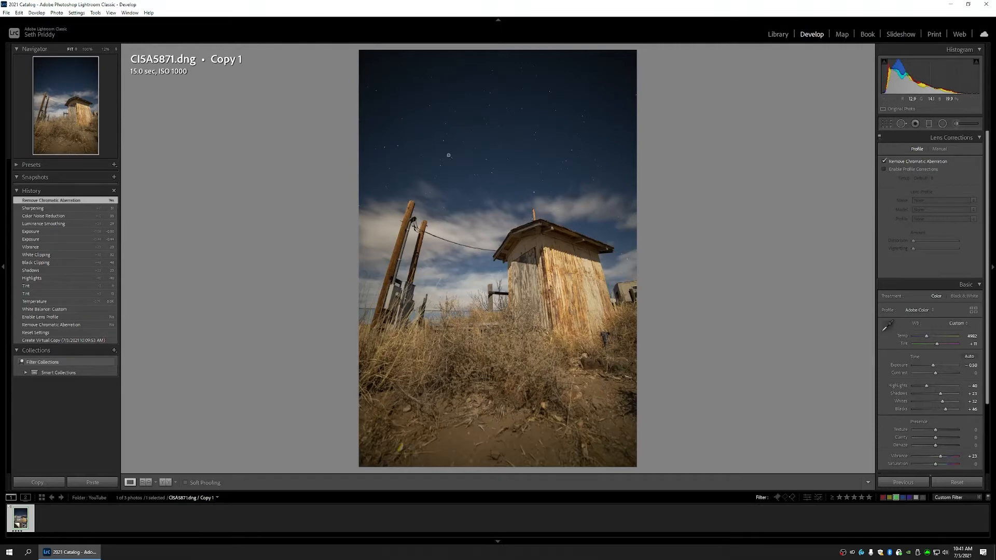
click(504, 144)
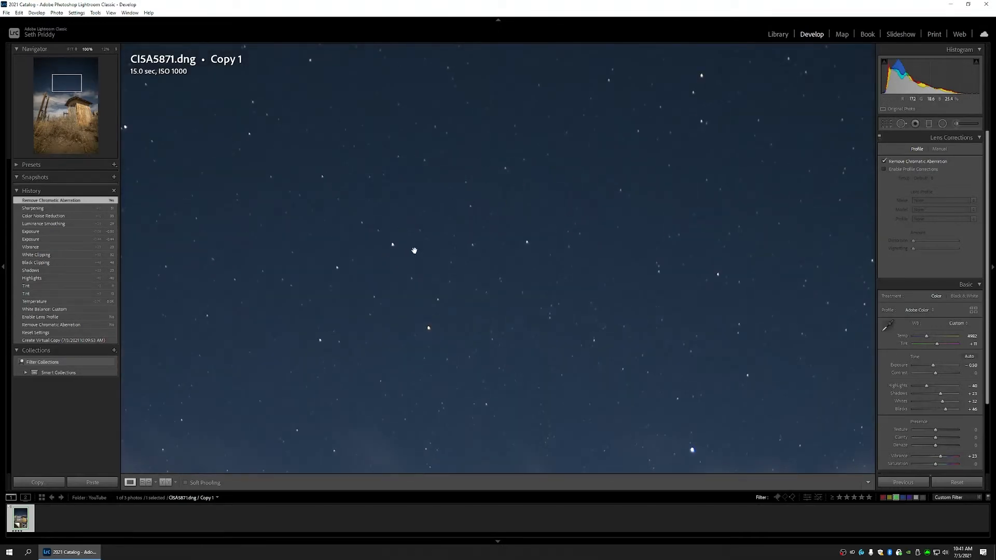
click(415, 251)
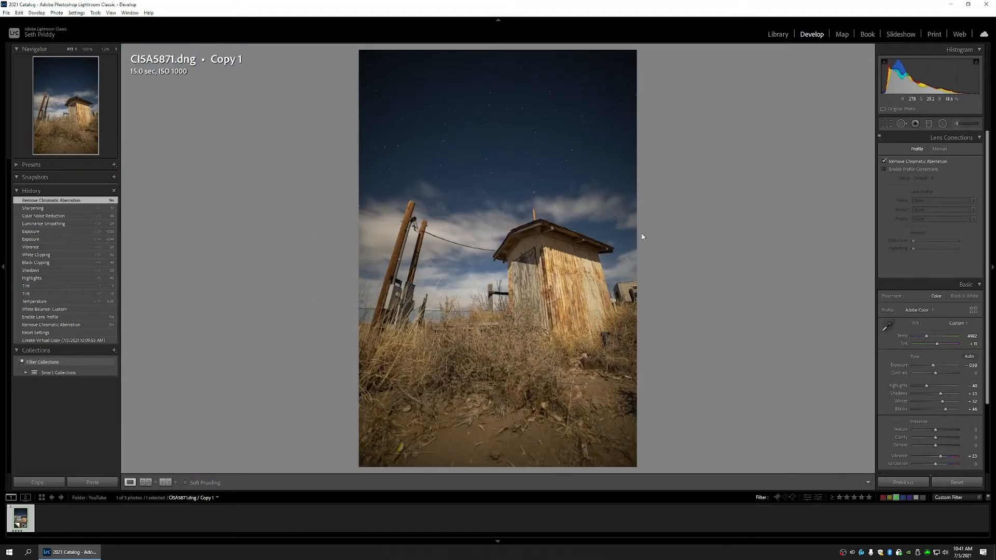
- Enable lens profile corrections and choose Rokinon as the lens make for the photo
click(884, 169)
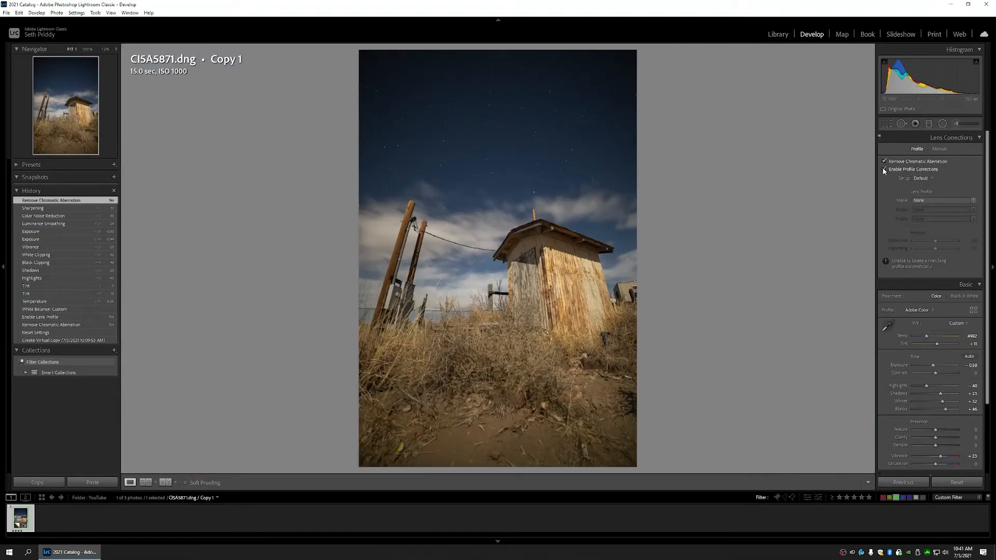
click(937, 203)
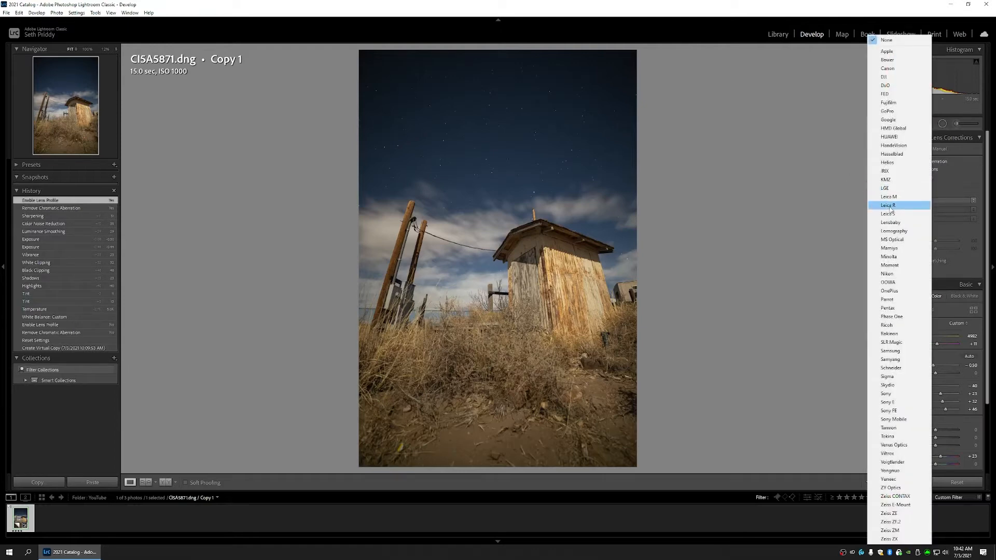
click(905, 336)
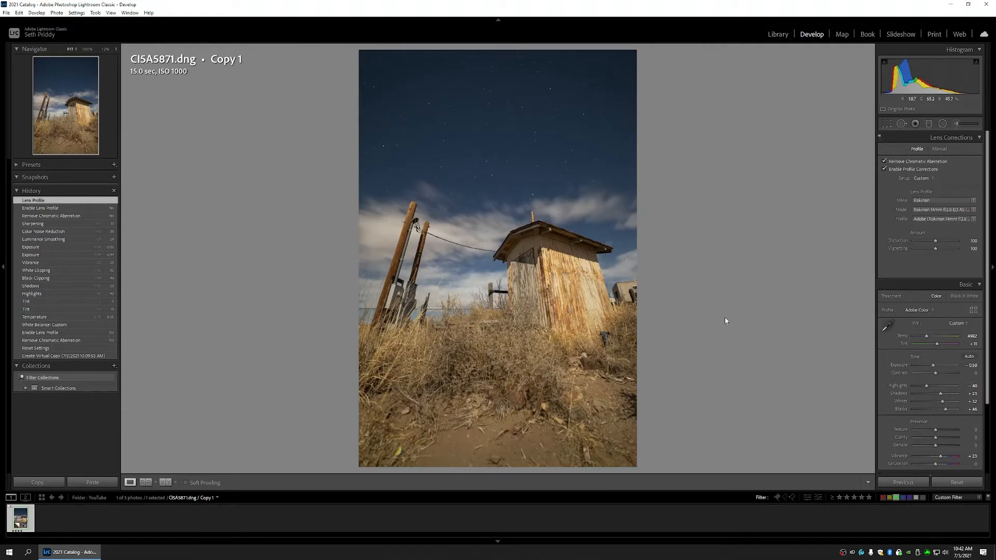
- Try raising the lens profile's distortion correction to 200
click(935, 241)
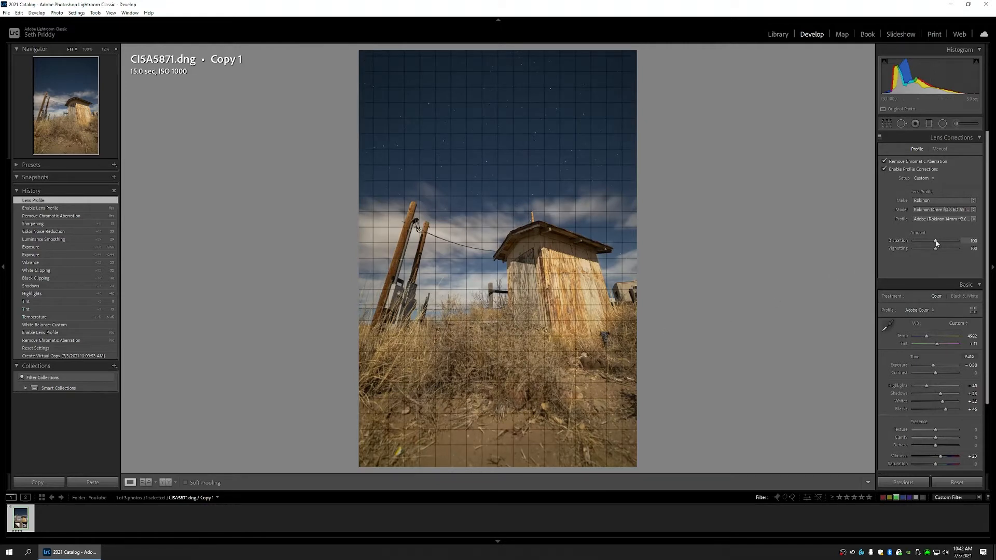
drag(944, 234, 982, 230)
click(954, 241)
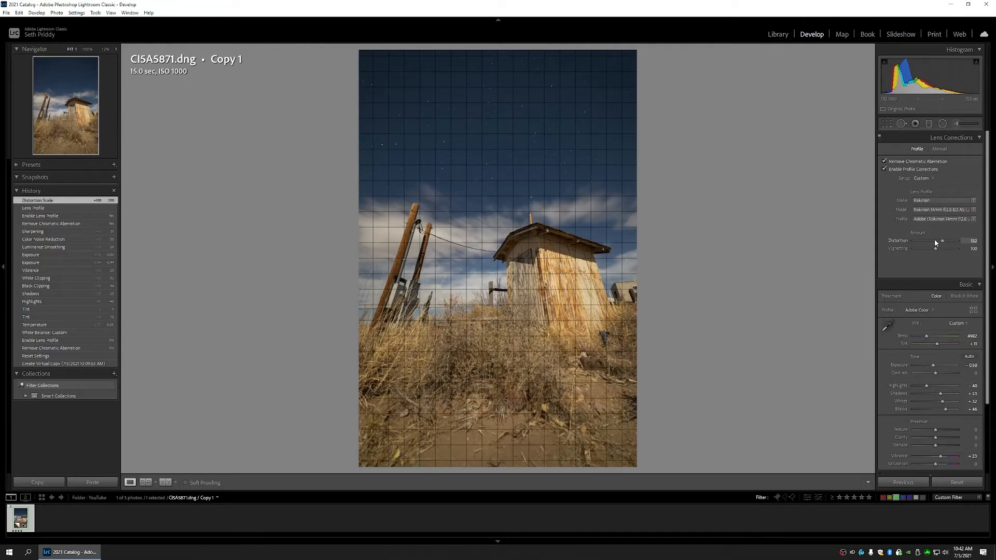
click(935, 241)
drag(934, 240, 962, 241)
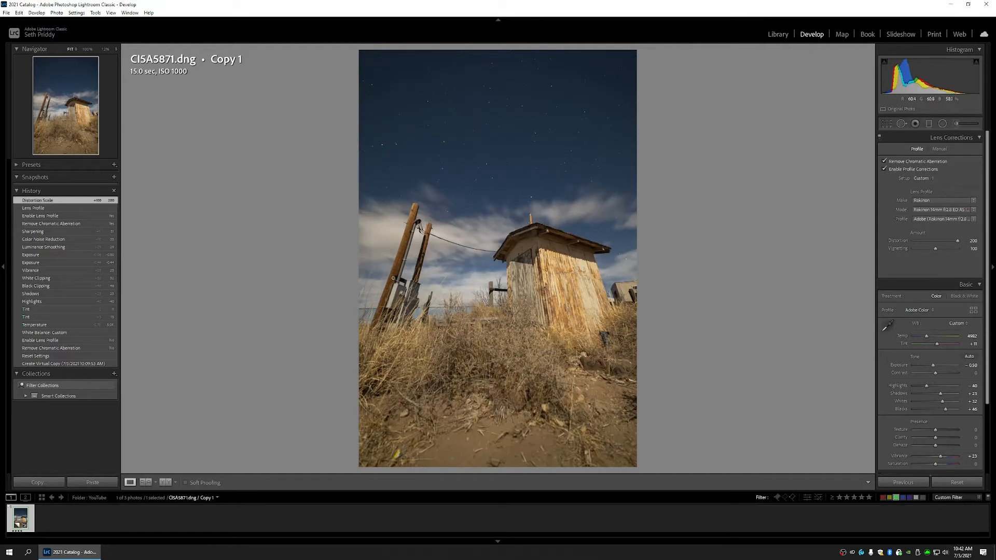
- Set the lens profile's distortion correction to 0 and its vignetting correction to about 39
click(973, 241)
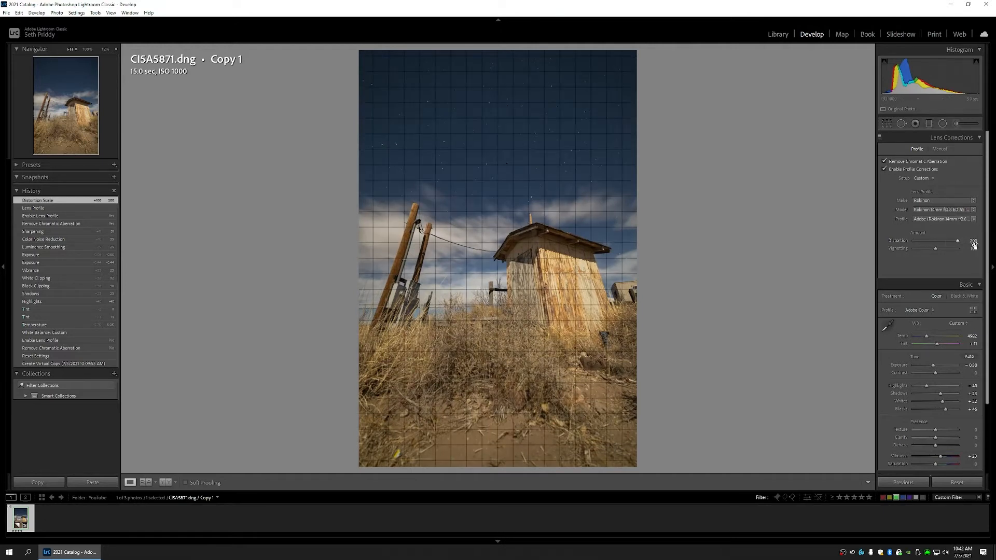
drag(958, 242, 895, 243)
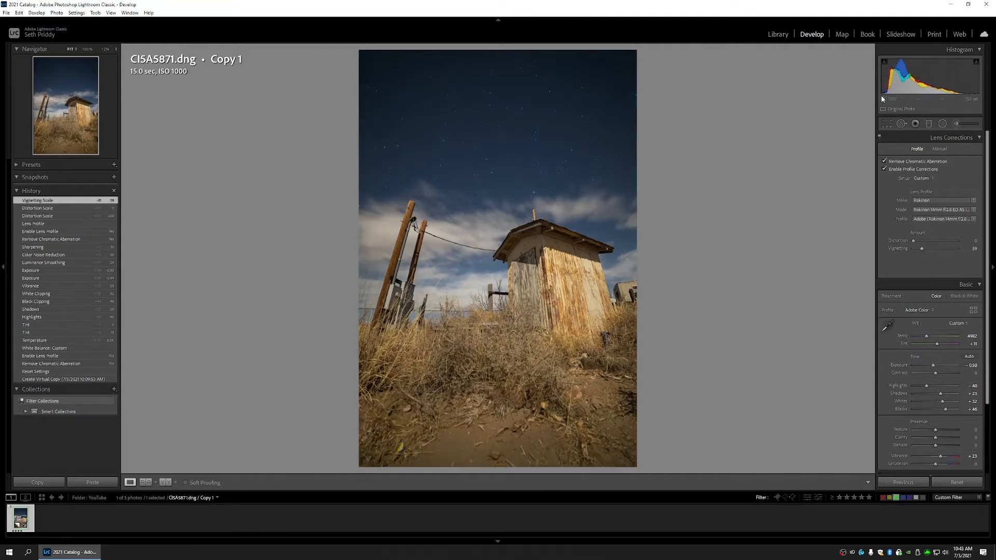
click(979, 138)
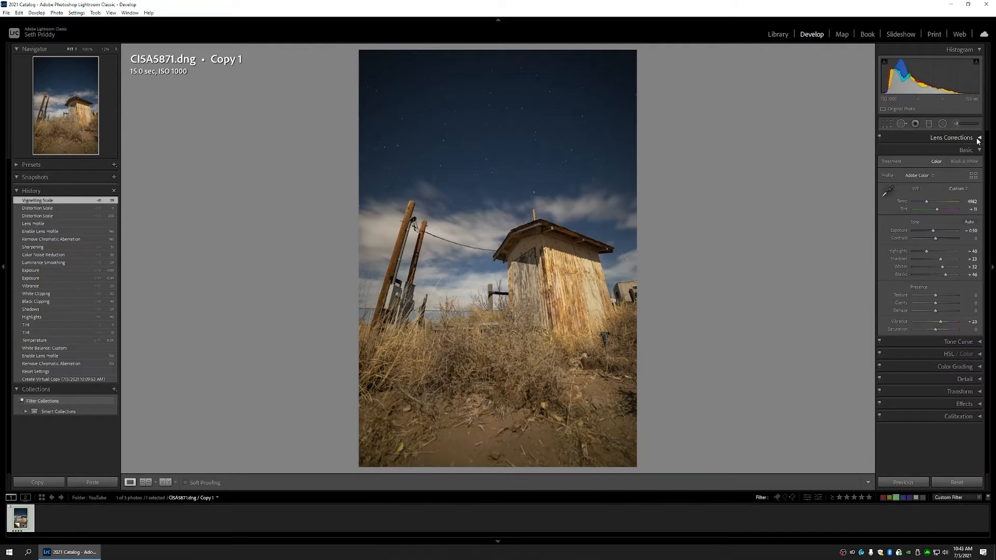
- Shift the photo's blue hue to +12 and raise the blue saturation slightly
click(980, 354)
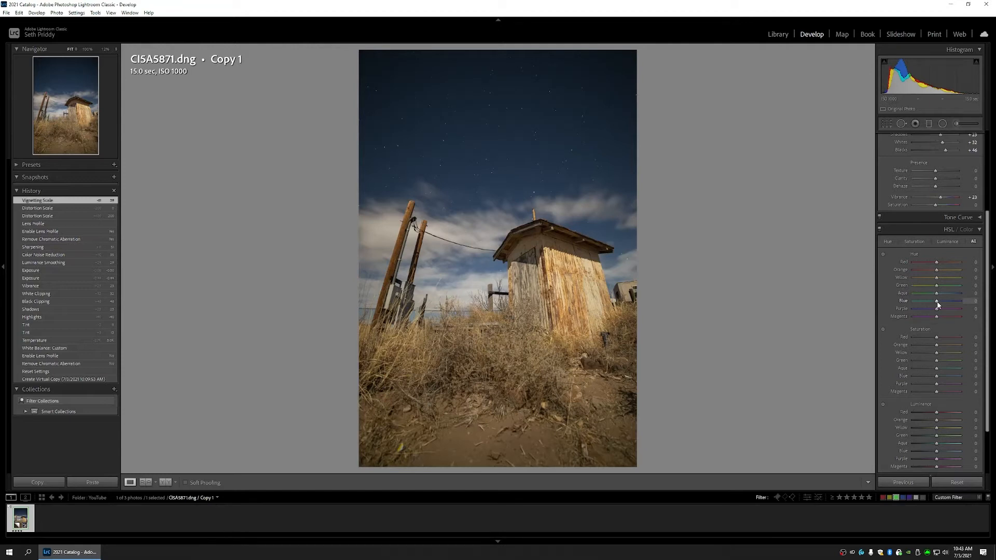
drag(937, 304, 938, 305)
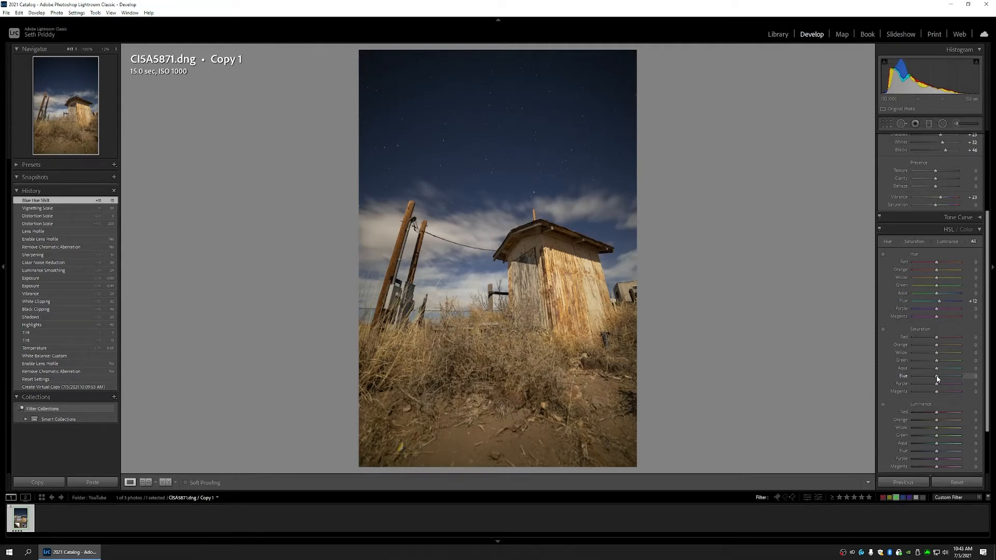
drag(937, 378, 939, 378)
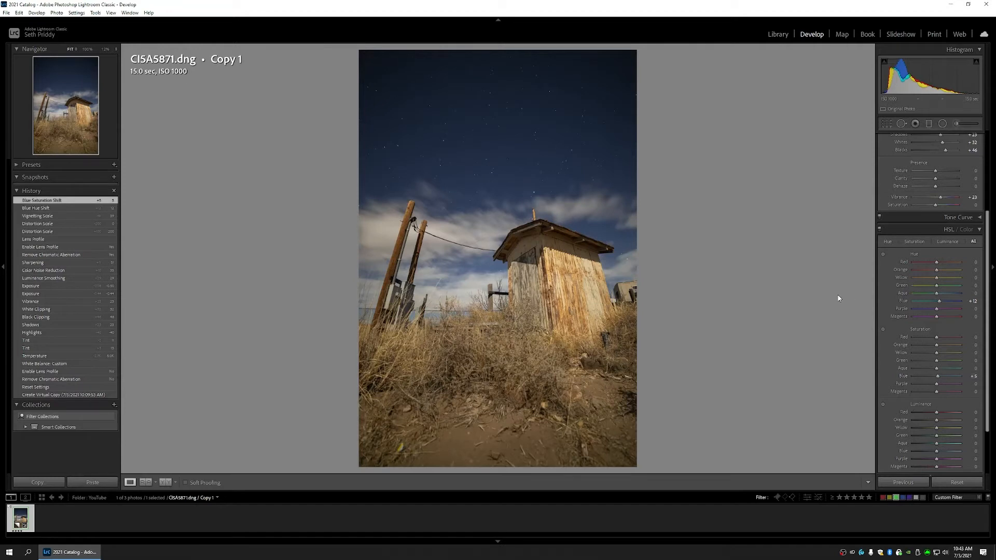
click(979, 230)
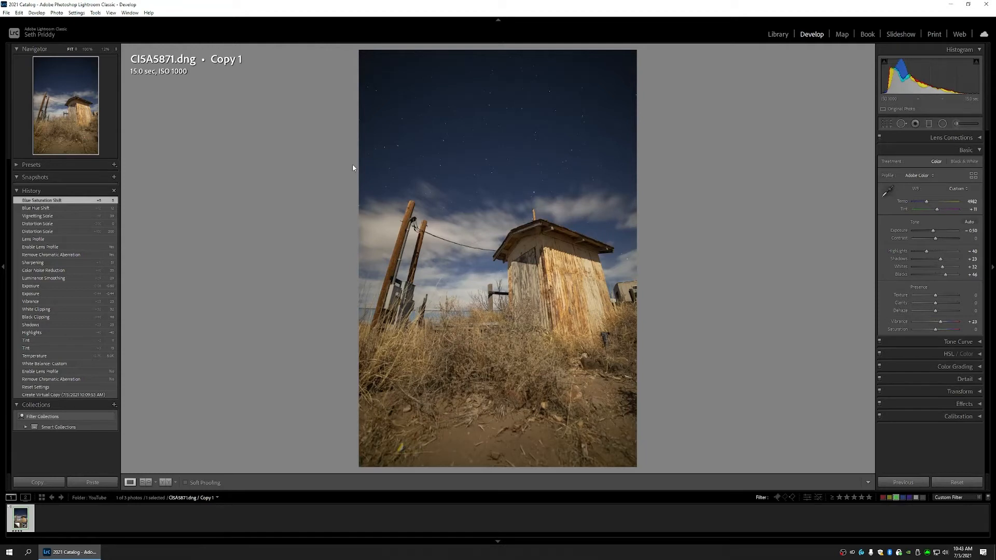
- Crop the photo to the 4 x 5 / 8 x 10 aspect, trimming the sides and foreground while keeping the poles and shed framed
click(887, 124)
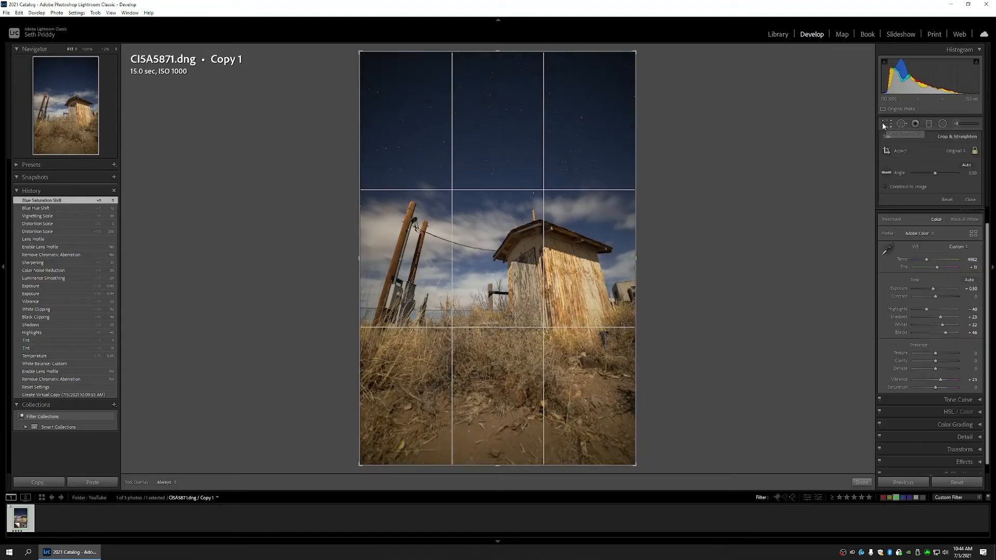
click(951, 151)
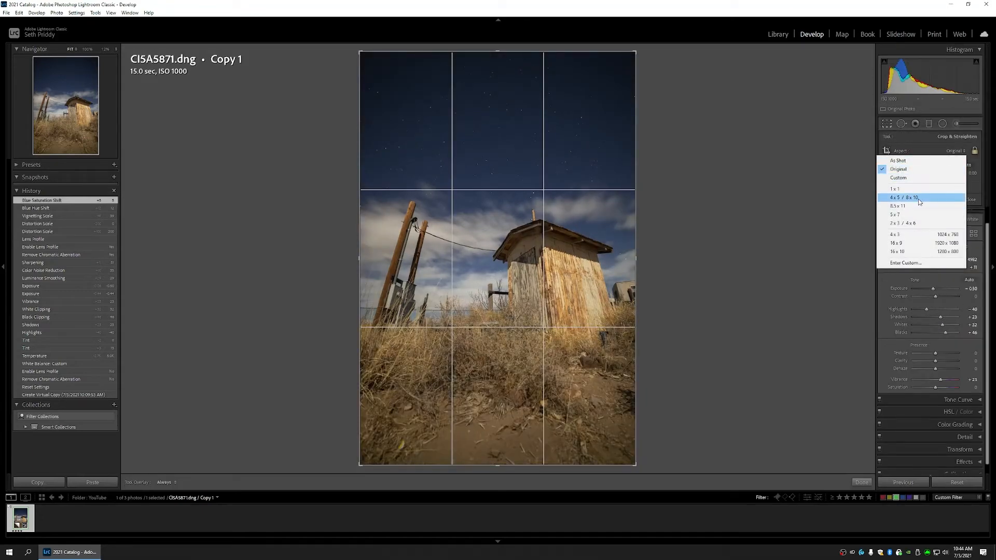
click(917, 199)
drag(514, 196, 512, 235)
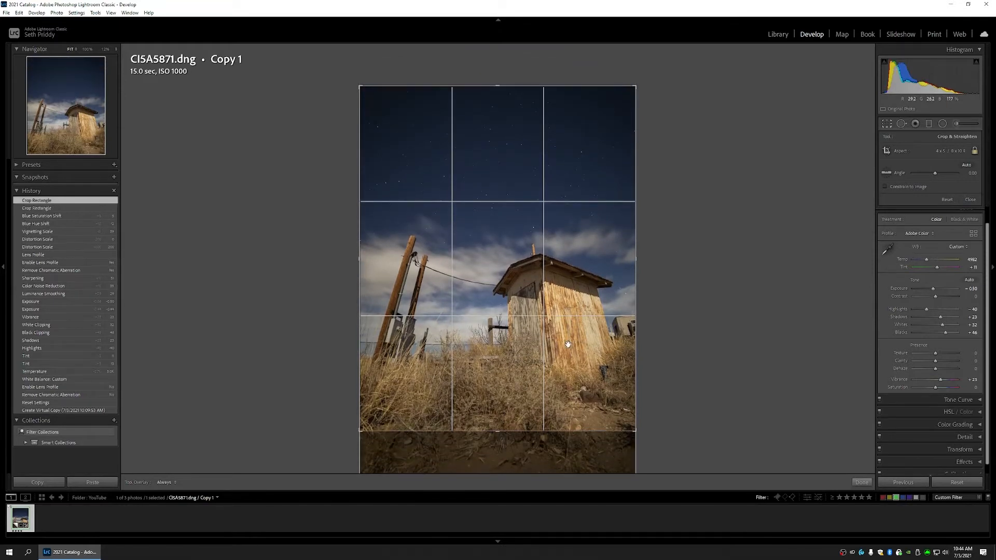
drag(636, 258, 624, 257)
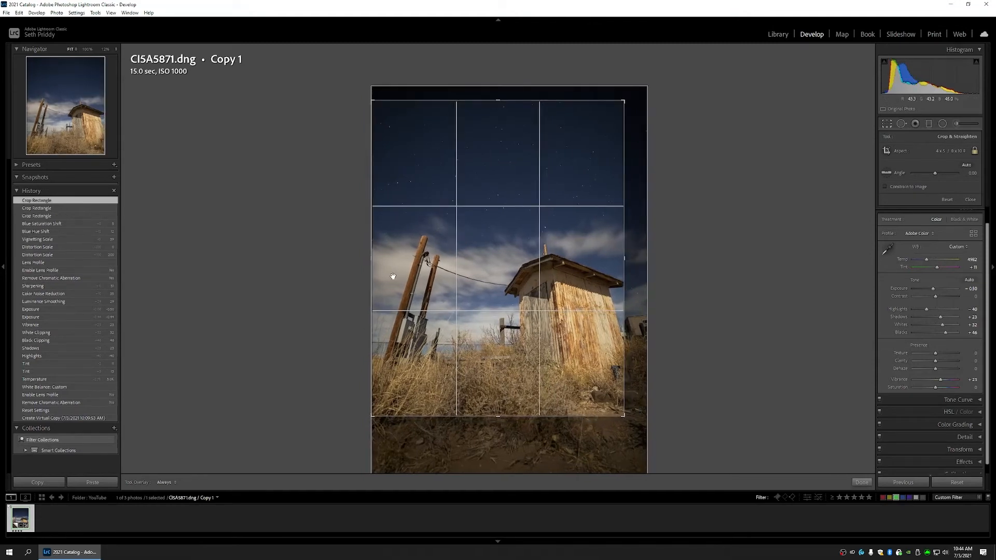
mouse_move(441, 255)
mouse_down()
mouse_move(452, 244)
mouse_move(394, 274)
mouse_move(450, 269)
mouse_move(429, 270)
mouse_up()
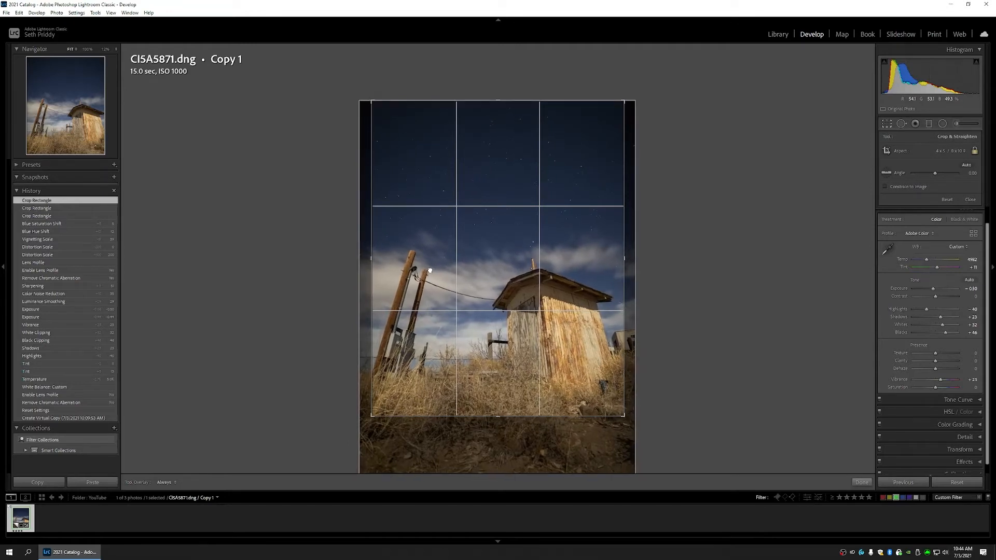
drag(430, 271, 429, 269)
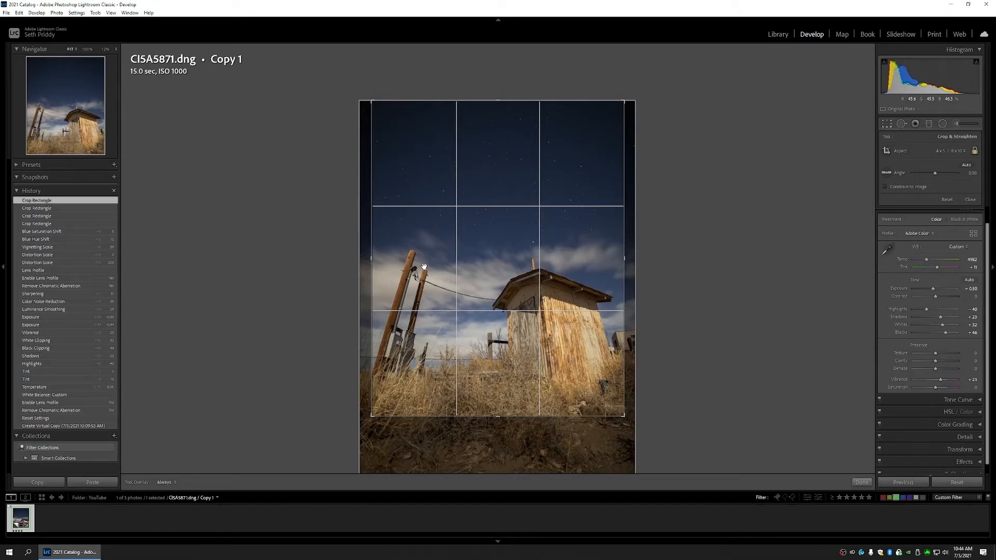
click(886, 124)
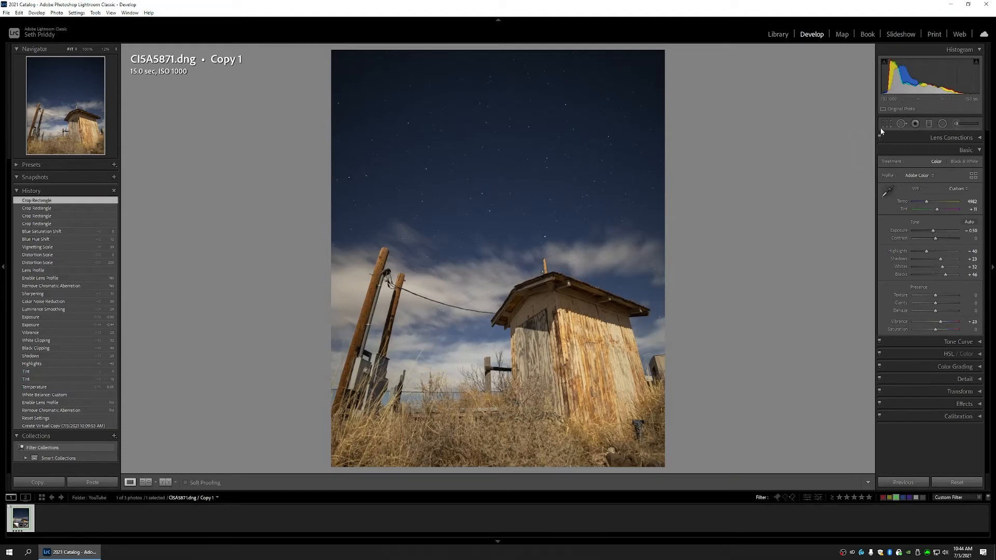
- Add a radial filter centred on the photo, stretched into a large oval slightly wider and taller than the frame
click(942, 124)
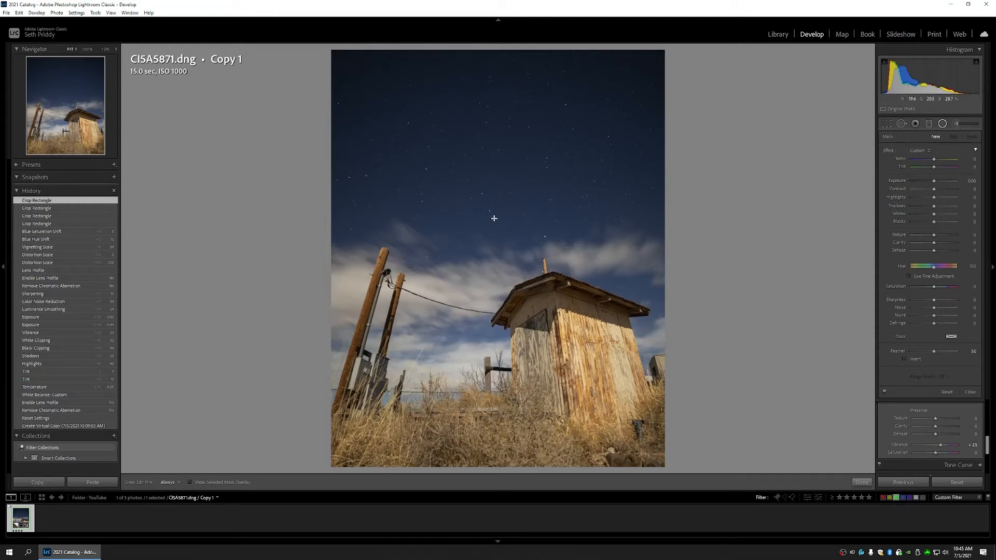
drag(494, 218, 574, 48)
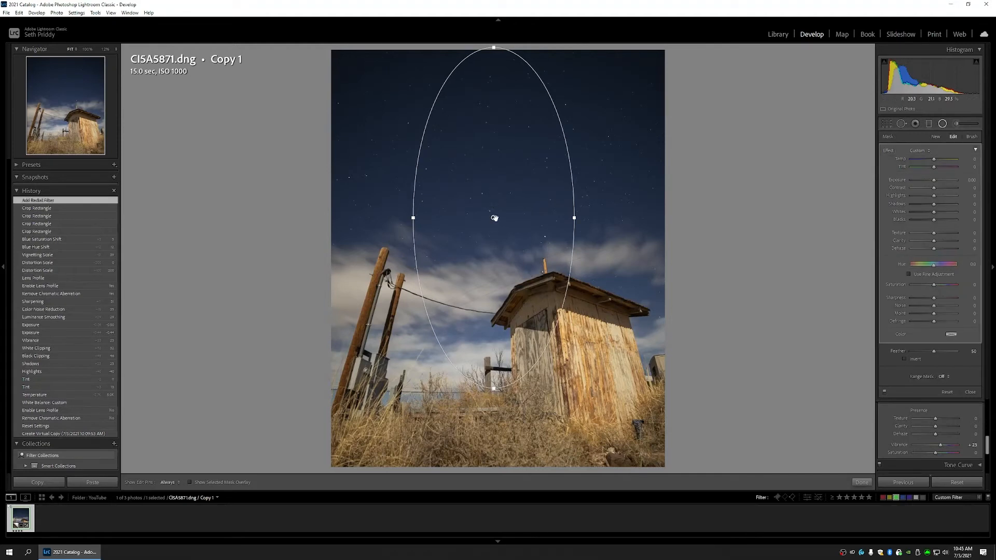
mouse_move(494, 386)
mouse_down()
mouse_move(504, 425)
mouse_move(498, 391)
mouse_up()
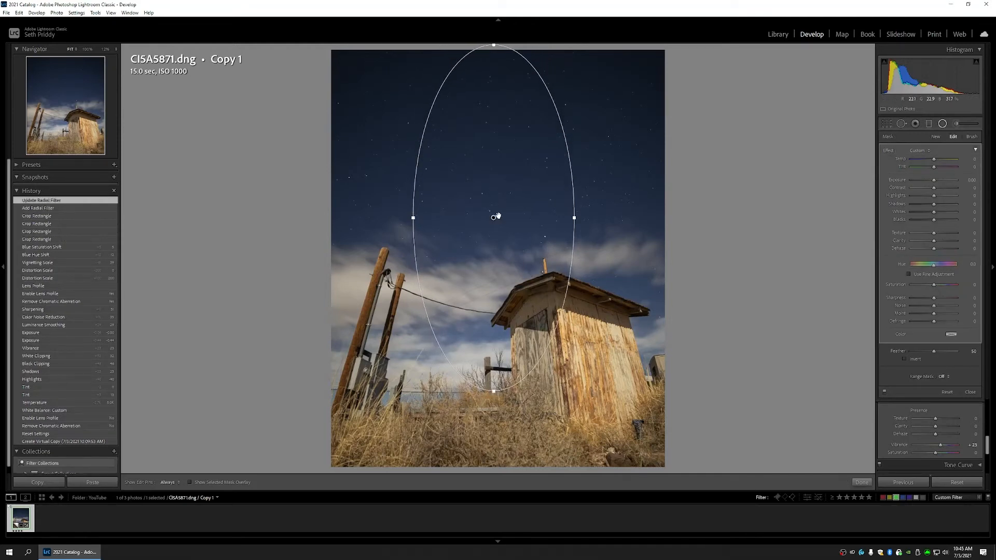
drag(493, 217, 493, 236)
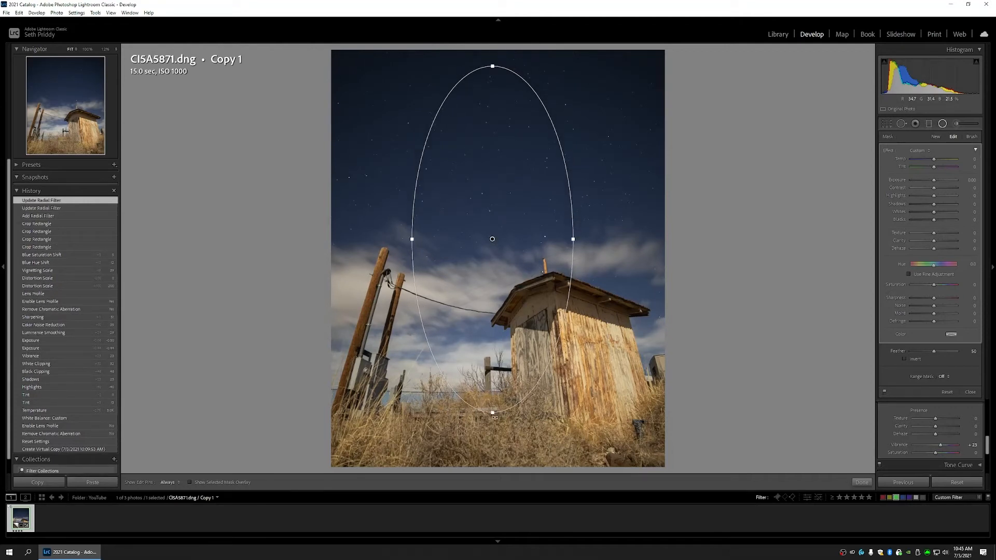
drag(493, 412, 492, 440)
drag(492, 239, 492, 255)
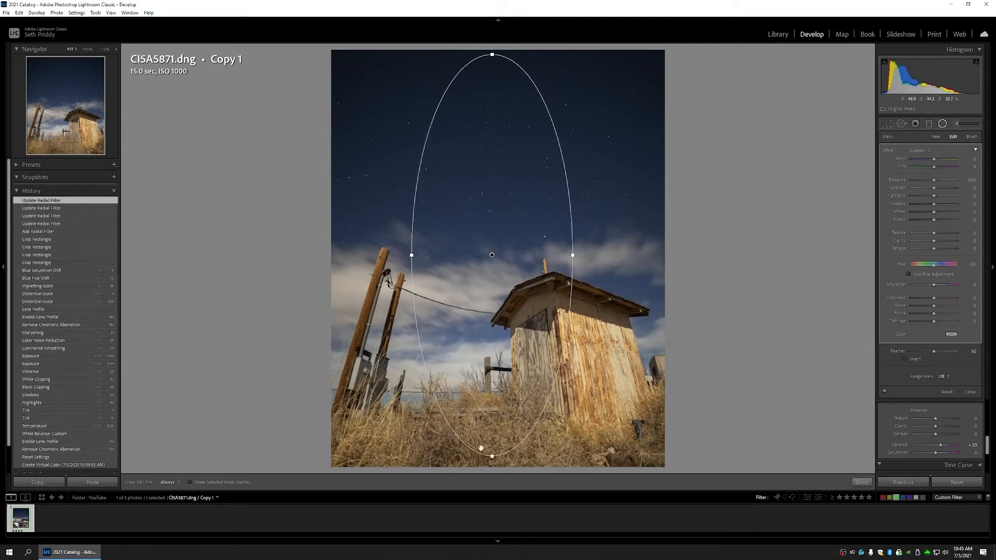
drag(492, 458, 494, 473)
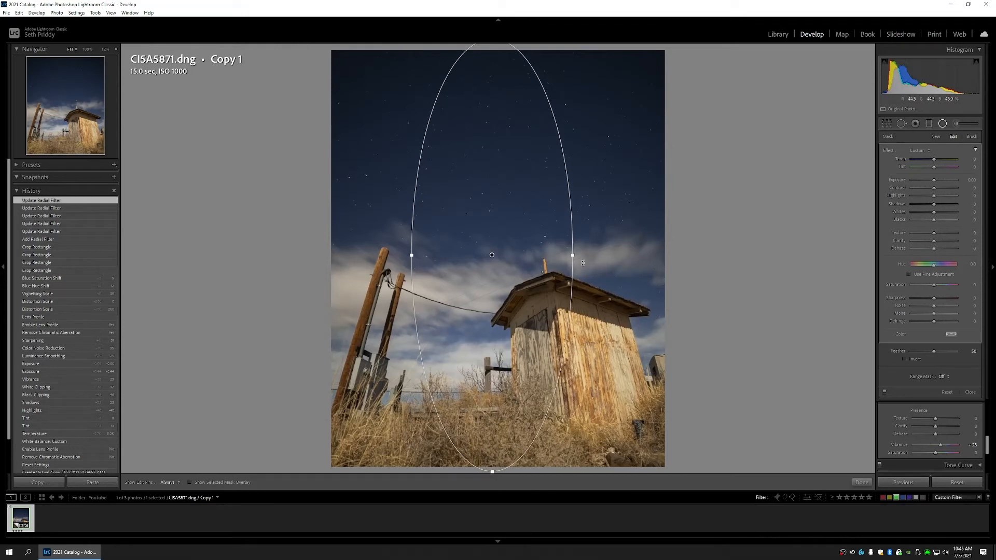
drag(573, 255, 669, 255)
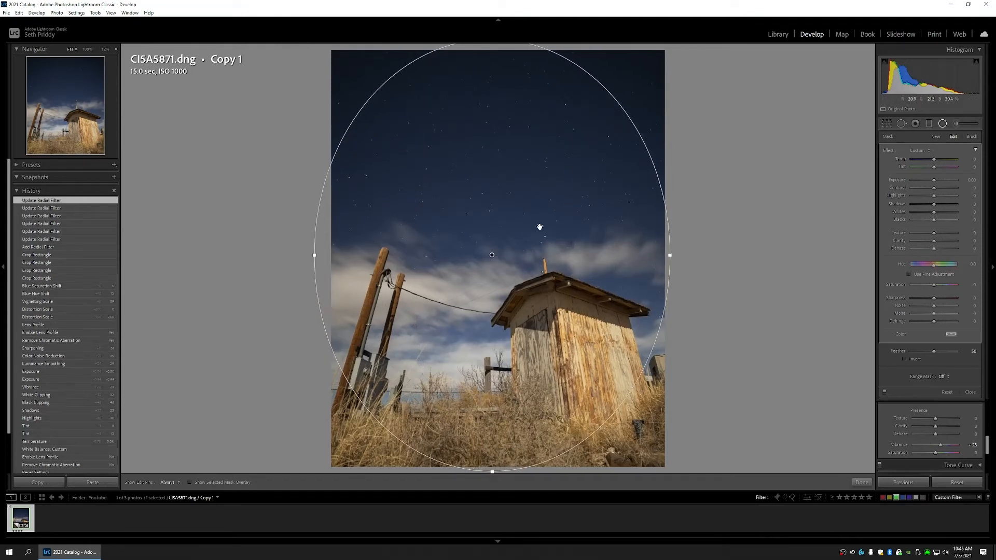
drag(492, 255, 496, 256)
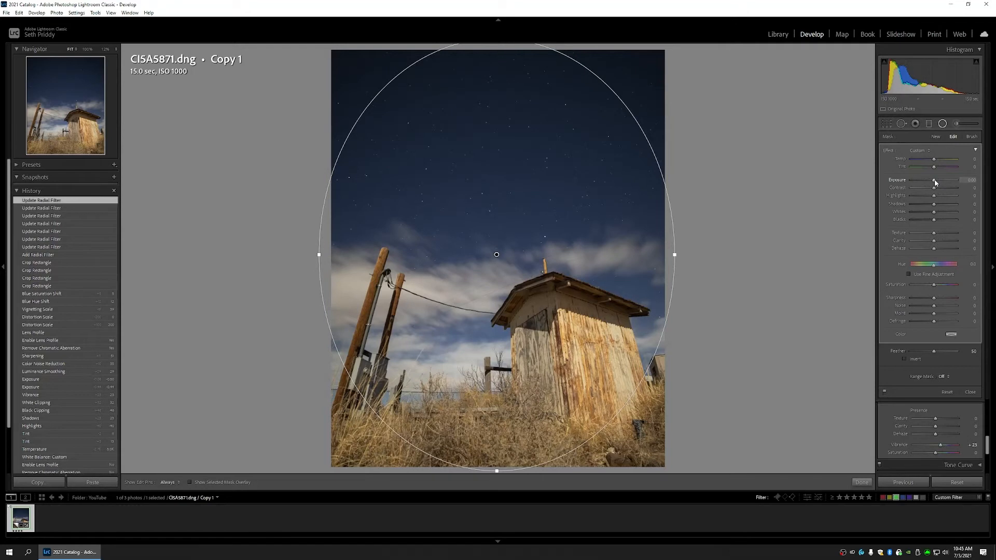
- Set the radial filter's exposure to -0.34 and blacks to 5, and lift its shadows slightly
drag(936, 182, 933, 183)
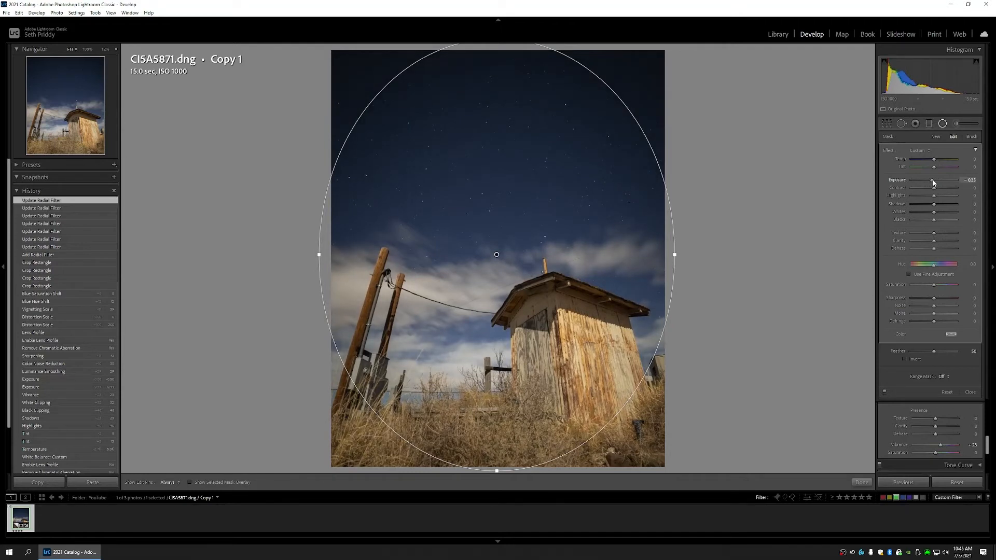
drag(933, 182, 934, 183)
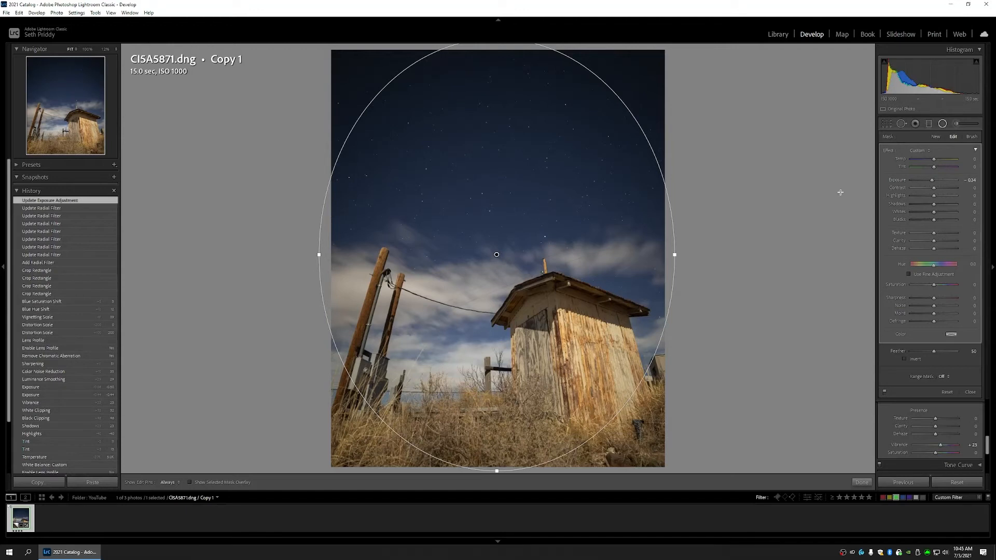
click(970, 207)
key(Return)
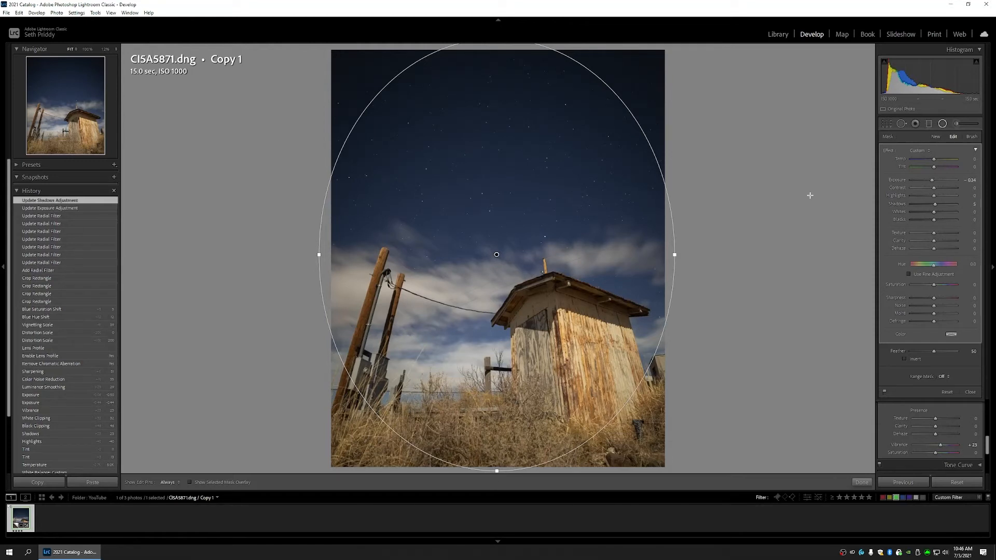
click(971, 220)
text(5)
key(Return)
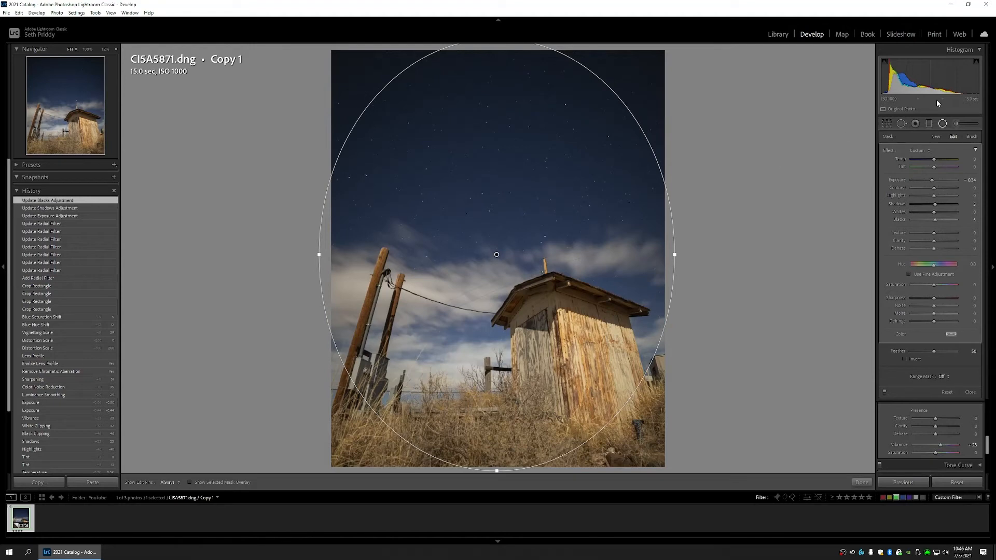
click(942, 124)
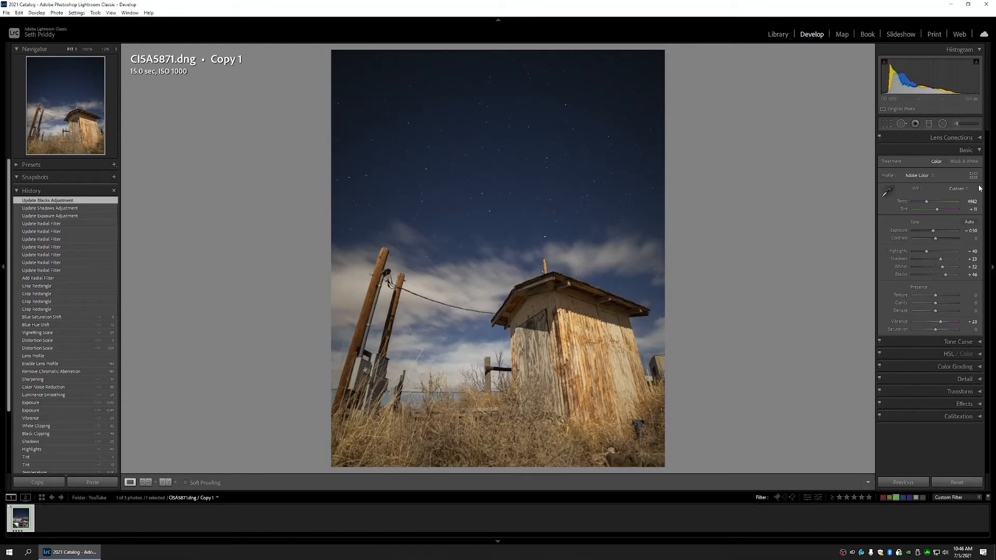
- Start a new adjustment brush with its mask overlay shown, and paint over the shed and the ground beside it
click(957, 124)
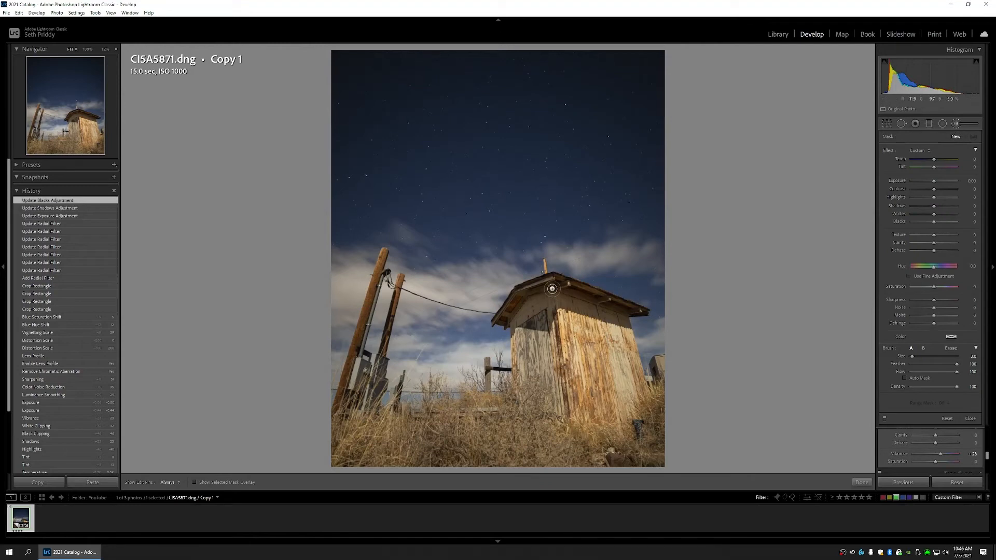
key(h)
mouse_move(641, 392)
mouse_down()
mouse_move(634, 407)
mouse_move(649, 411)
mouse_up()
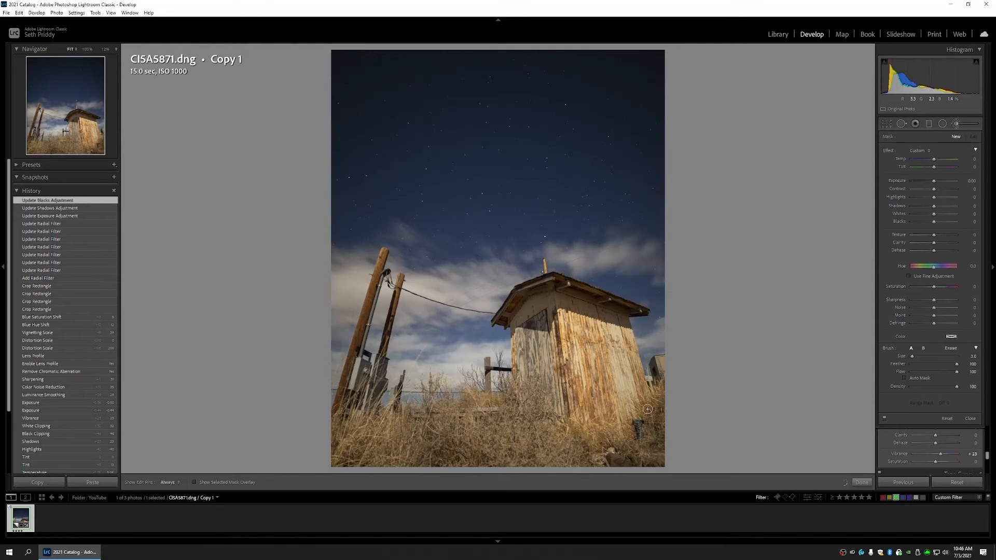
click(195, 483)
mouse_move(605, 344)
mouse_down()
mouse_move(575, 340)
mouse_move(561, 368)
mouse_move(590, 331)
mouse_move(553, 385)
mouse_move(595, 343)
mouse_move(591, 368)
mouse_move(601, 380)
mouse_move(612, 328)
mouse_move(606, 368)
mouse_move(630, 350)
mouse_move(635, 372)
mouse_move(633, 353)
mouse_move(645, 419)
mouse_move(658, 388)
mouse_move(657, 410)
mouse_move(662, 361)
mouse_move(667, 380)
mouse_move(648, 376)
mouse_move(644, 385)
mouse_move(657, 389)
mouse_move(634, 405)
mouse_move(668, 394)
mouse_move(685, 415)
mouse_move(683, 467)
mouse_move(627, 453)
mouse_move(663, 438)
mouse_move(667, 417)
mouse_move(671, 433)
mouse_move(592, 443)
mouse_move(599, 413)
mouse_move(632, 407)
mouse_move(561, 408)
mouse_move(573, 399)
mouse_move(611, 406)
mouse_move(542, 422)
mouse_move(584, 424)
mouse_up()
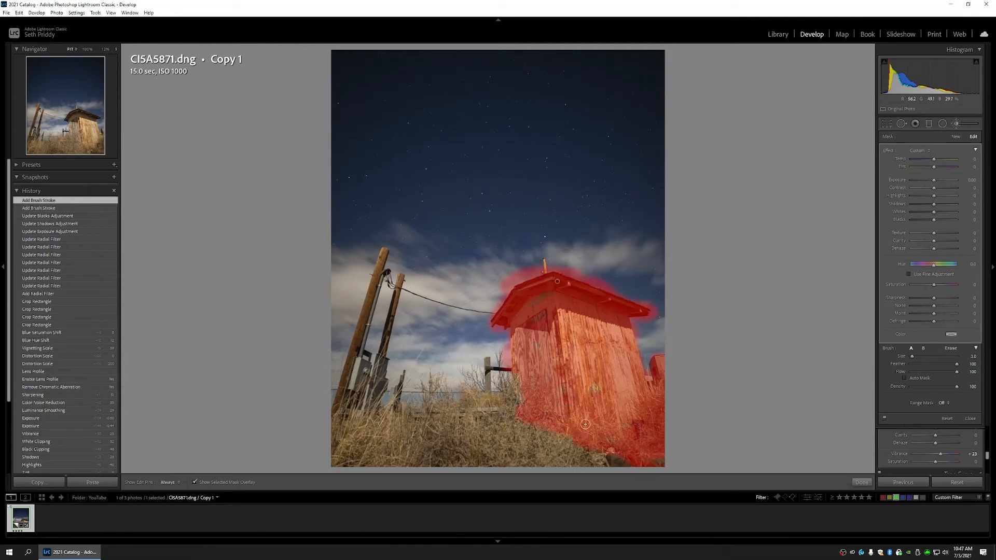
- Enlarge the brush to size 11 and paint the mask across the foreground grass
scroll(494, 429, up, 2)
scroll(493, 429, up, 6)
mouse_move(531, 410)
mouse_down()
mouse_move(490, 419)
mouse_move(522, 423)
mouse_move(473, 422)
mouse_move(569, 439)
mouse_move(463, 436)
mouse_move(639, 445)
mouse_move(509, 457)
mouse_move(710, 457)
mouse_move(337, 457)
mouse_move(493, 441)
mouse_move(319, 438)
mouse_move(419, 426)
mouse_up()
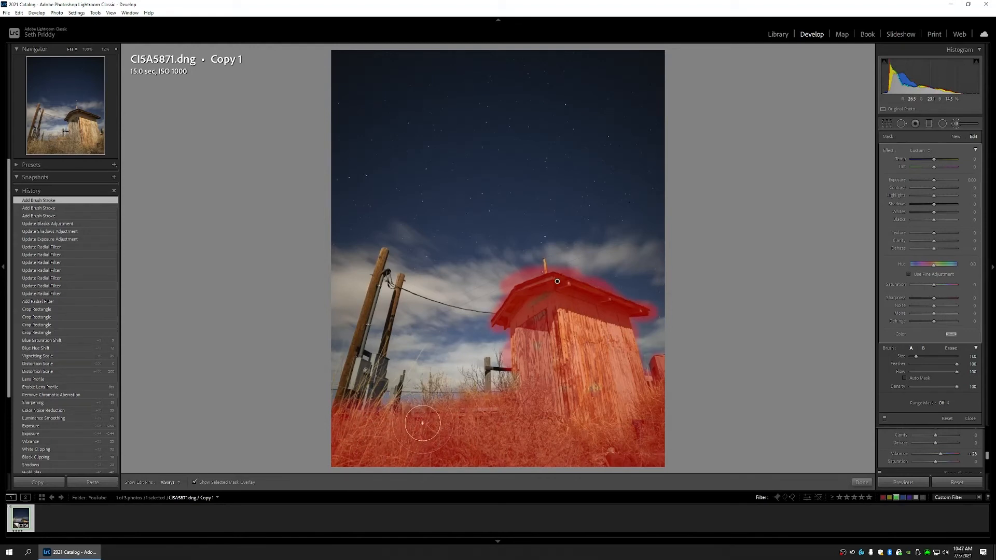
- Paint the bushes and the short post beside the shed into the mask with a smaller brush
scroll(422, 423, down, 6)
key(h)
mouse_move(430, 405)
mouse_down()
mouse_move(431, 376)
mouse_move(431, 407)
mouse_move(437, 384)
mouse_move(453, 408)
mouse_move(471, 375)
mouse_move(482, 400)
mouse_move(507, 403)
mouse_move(496, 369)
mouse_up()
key(h)
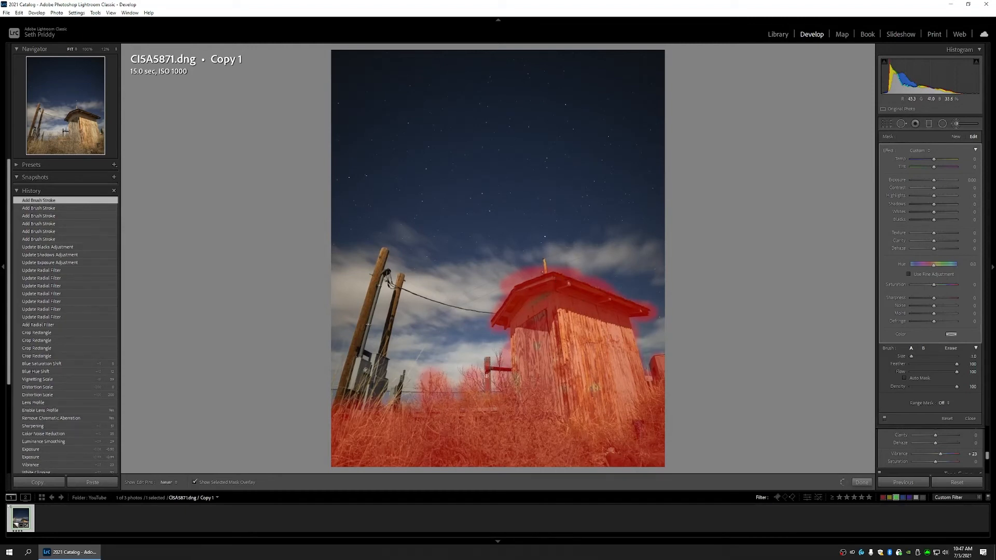
drag(488, 395, 488, 401)
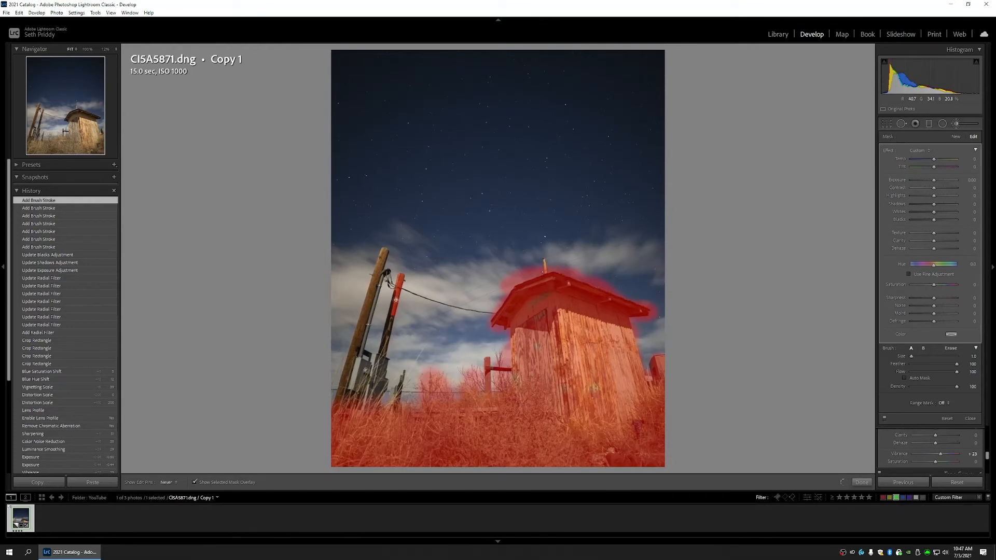
- Paint both leaning poles and their utility boxes into the mask, and touch up the shed wall beneath the roof
drag(389, 325, 382, 348)
drag(385, 383, 386, 382)
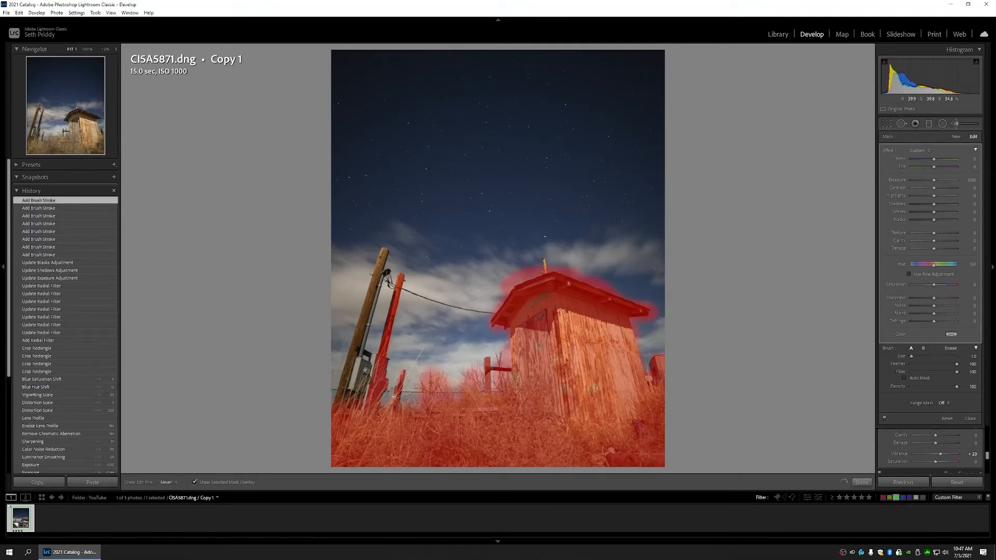
drag(400, 390, 399, 389)
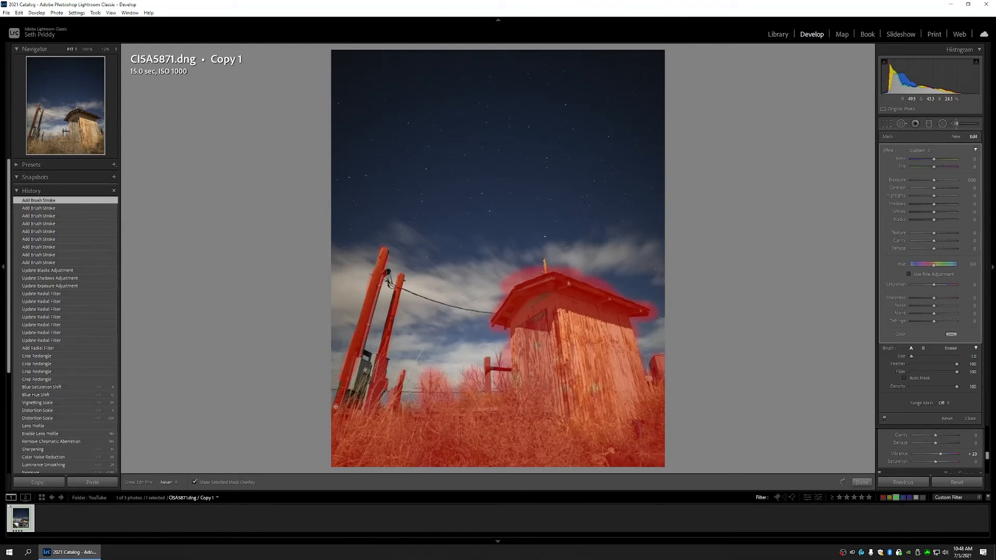
click(354, 380)
scroll(353, 379, up, 3)
mouse_move(360, 371)
mouse_down()
mouse_move(350, 401)
mouse_move(360, 366)
mouse_move(348, 425)
mouse_move(363, 359)
mouse_move(344, 424)
mouse_up()
key(h)
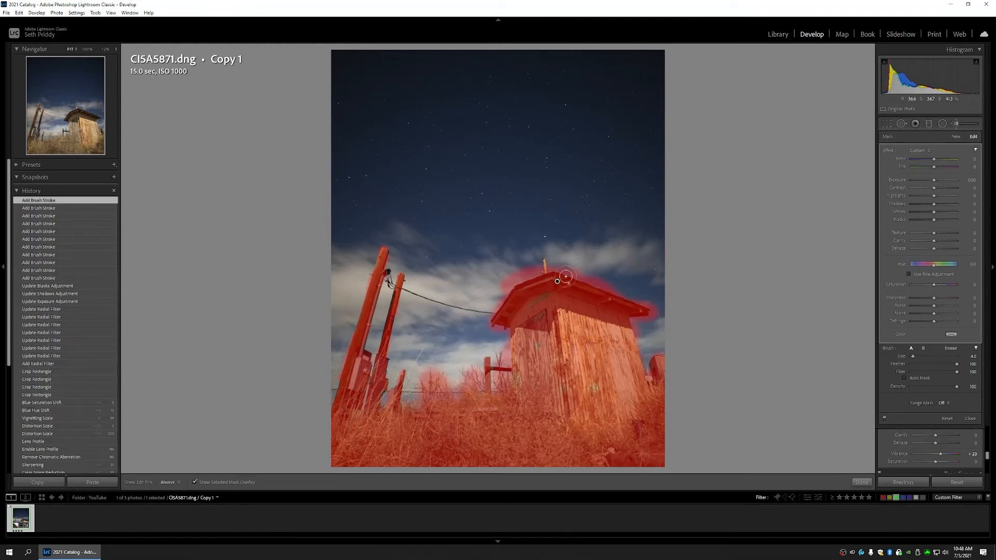
key(h)
key(h)
click(541, 327)
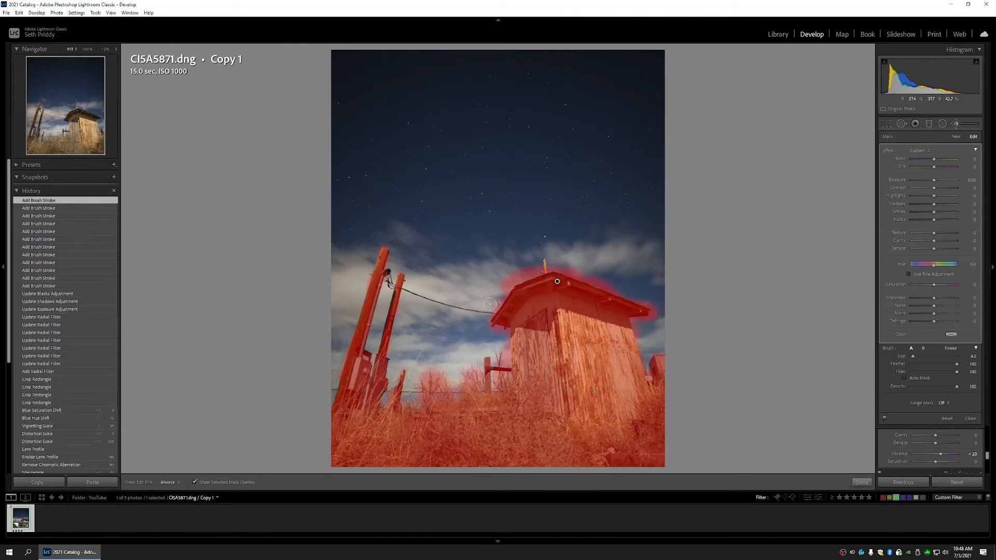
- Erase the mask overspill from the sky along the shed's roofline using a small eraser brush
key(bracketleft)
key(bracketleft)
click(951, 349)
key(bracketleft)
key(bracketleft)
mouse_move(514, 277)
mouse_down()
mouse_move(487, 314)
mouse_move(501, 298)
mouse_up()
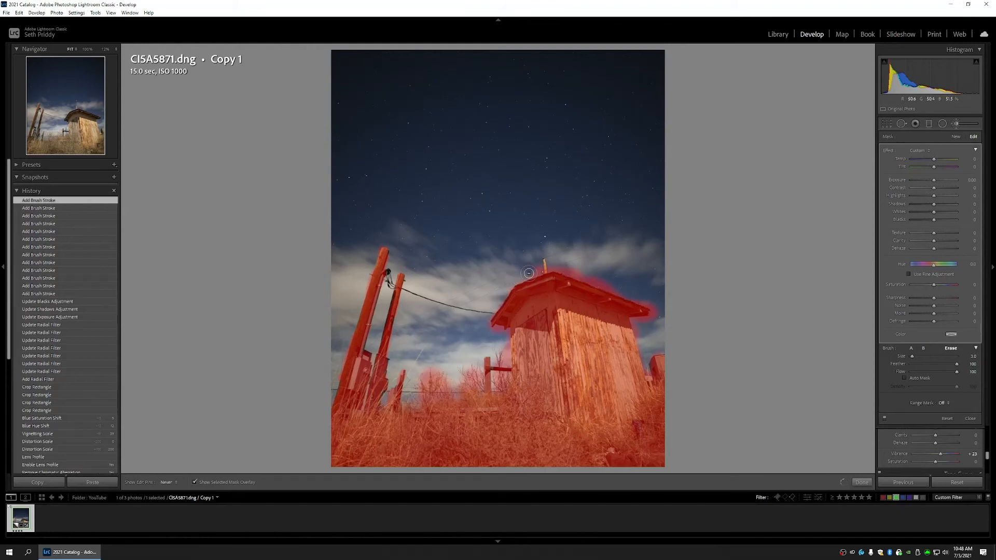
mouse_move(528, 274)
mouse_down()
mouse_move(572, 271)
mouse_move(654, 304)
mouse_move(643, 300)
mouse_move(653, 316)
mouse_move(632, 325)
mouse_up()
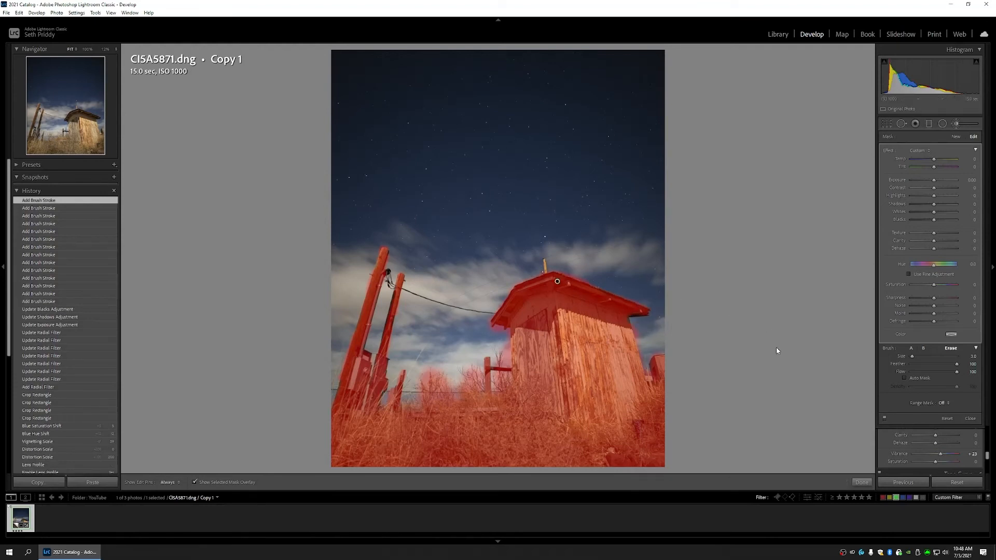
mouse_move(635, 319)
mouse_down()
mouse_move(620, 316)
mouse_move(640, 310)
mouse_move(625, 314)
mouse_up()
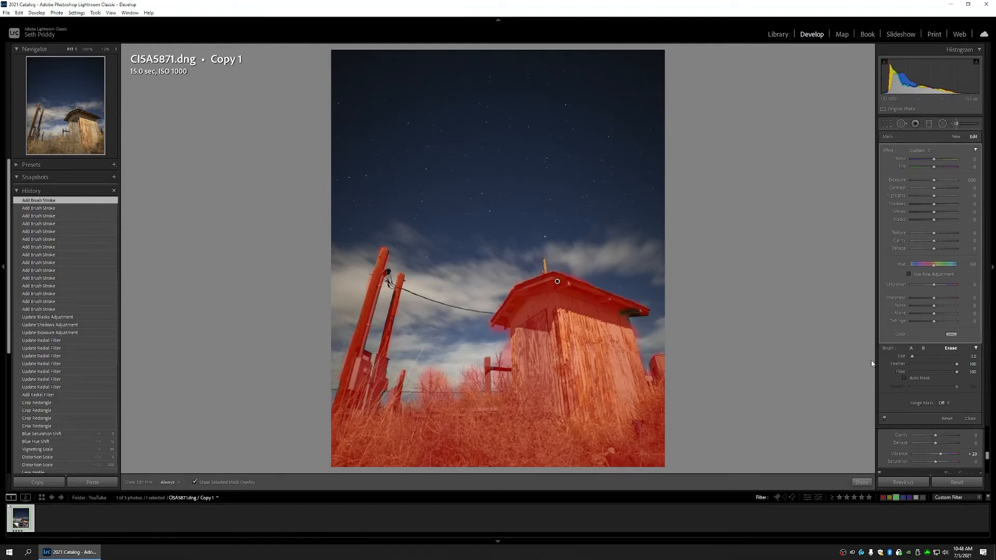
- Repaint the missing mask along the roof's right slope and erase the remaining spill around the shed's right side
click(911, 347)
mouse_move(623, 312)
mouse_down()
mouse_move(647, 312)
mouse_move(613, 315)
mouse_up()
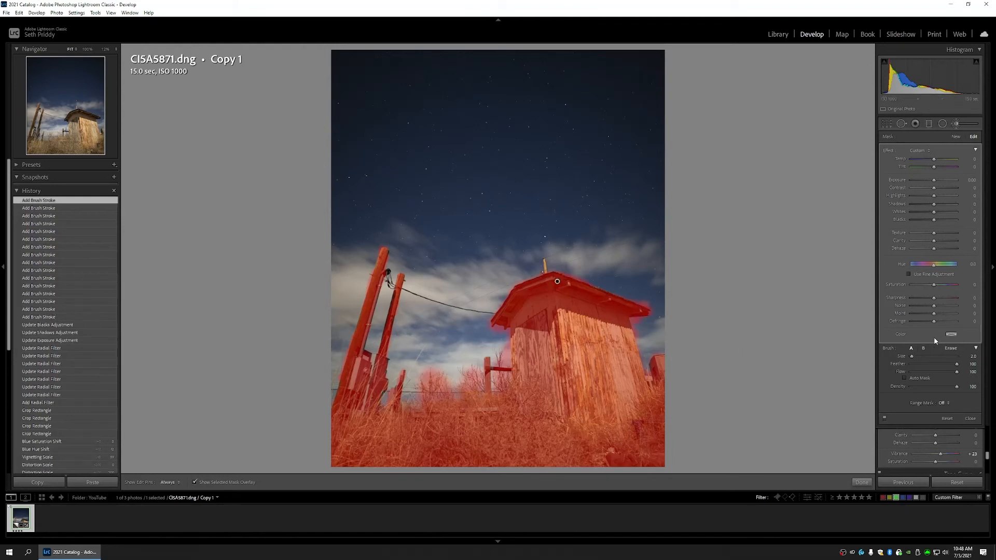
click(954, 350)
key(h)
drag(648, 304, 641, 347)
key(h)
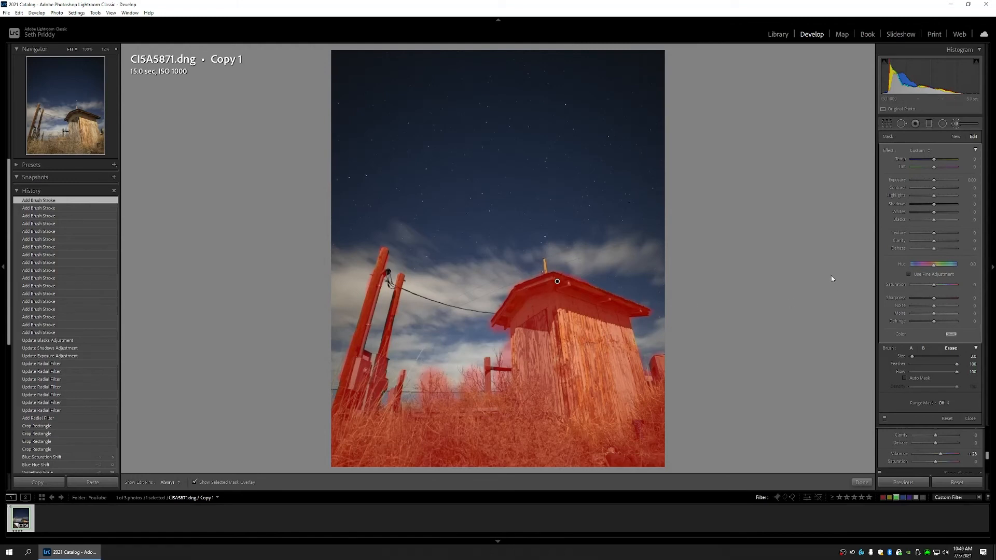
- Apply a Luminance range mask to the brush adjustment, replacing the regular overlay with the luminance mask preview
click(911, 349)
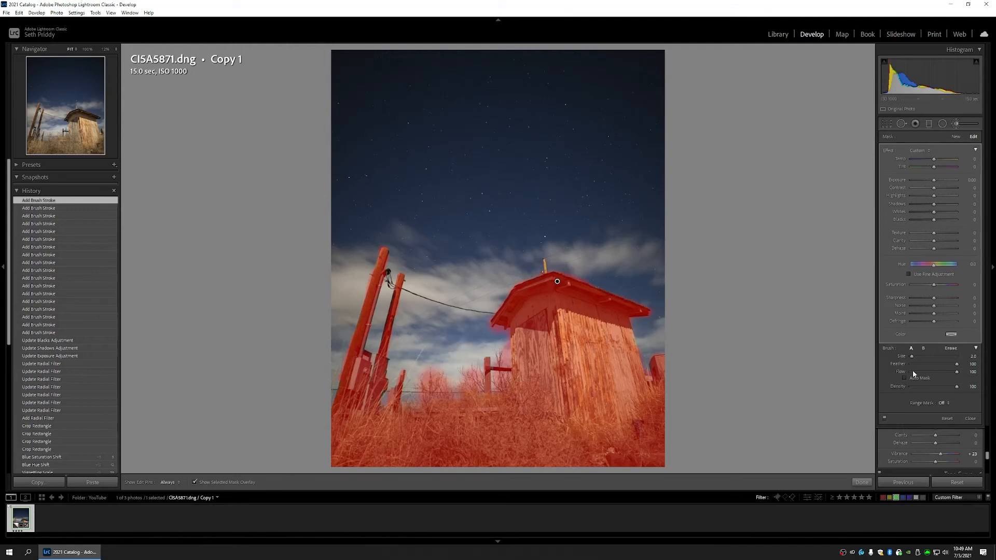
click(946, 403)
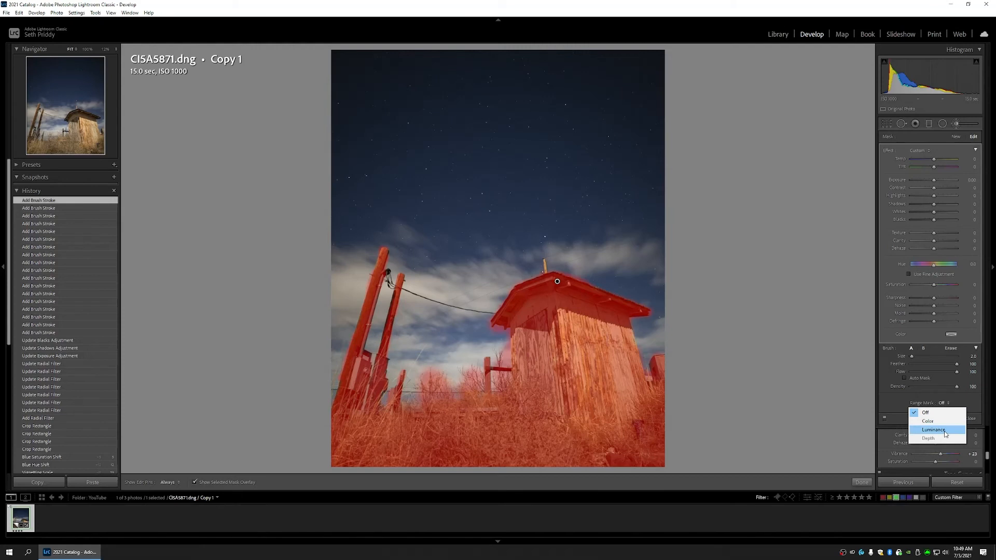
click(945, 430)
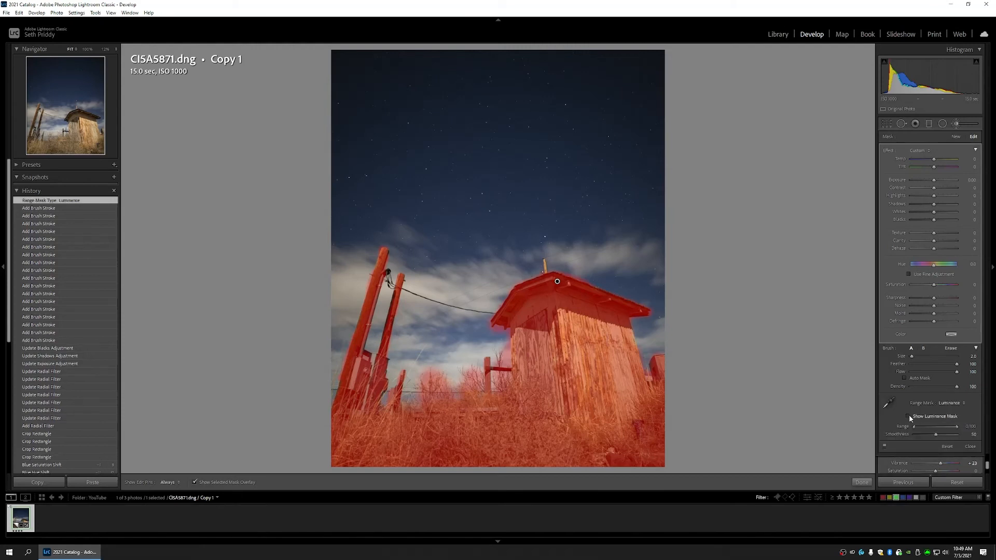
click(196, 482)
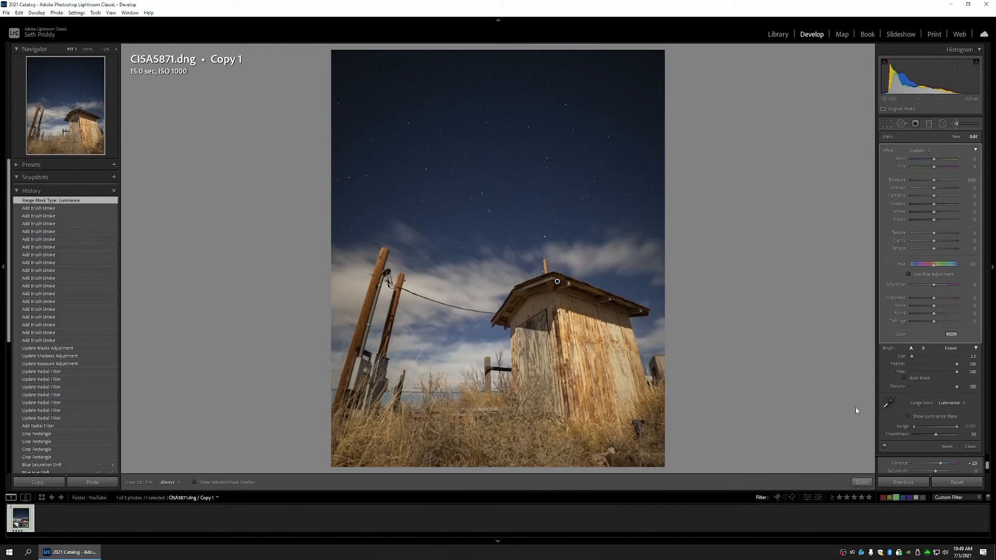
click(908, 415)
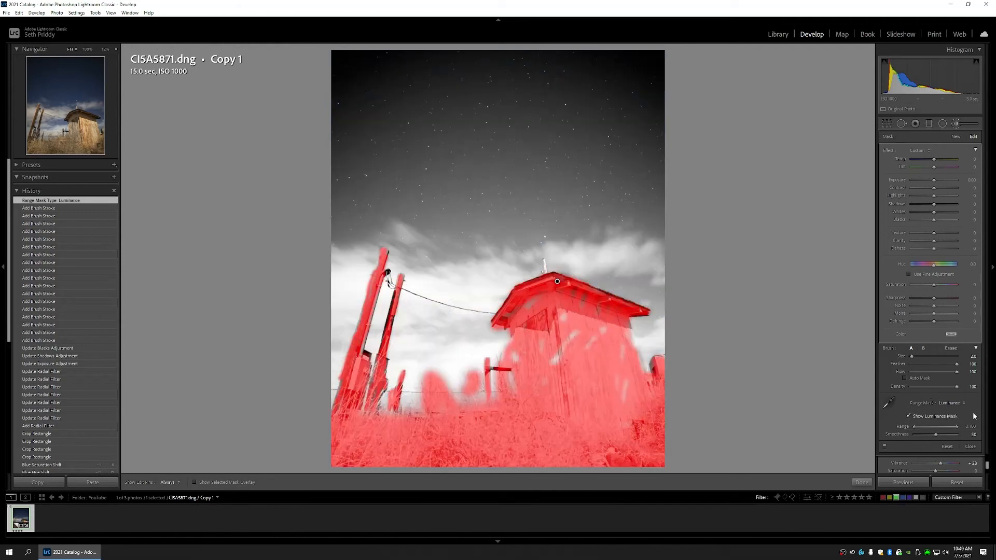
- Fill the gaps in the mask on the shed walls, the foreground grass and the poles with additional brush strokes
key(h)
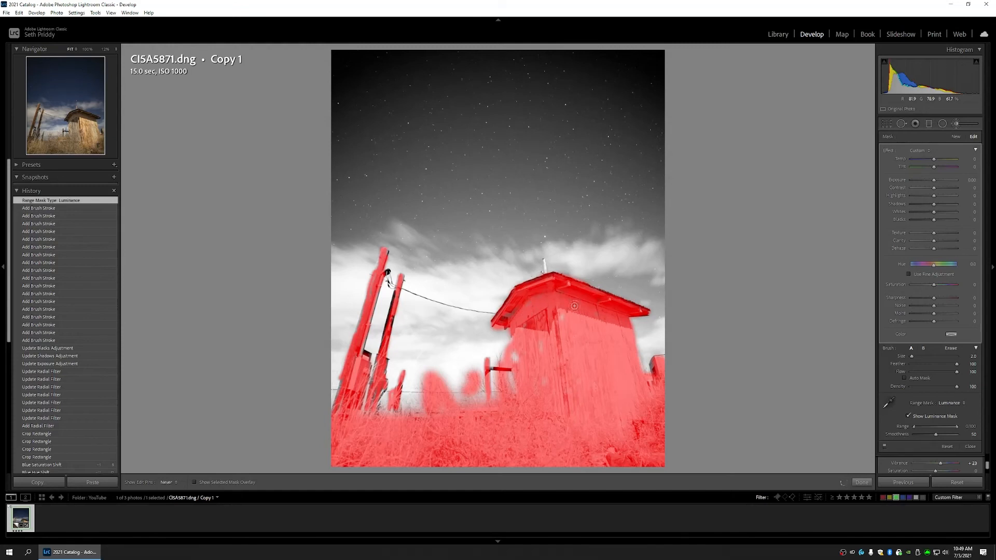
mouse_move(522, 364)
mouse_down()
mouse_move(515, 354)
mouse_move(544, 376)
mouse_move(550, 408)
mouse_up()
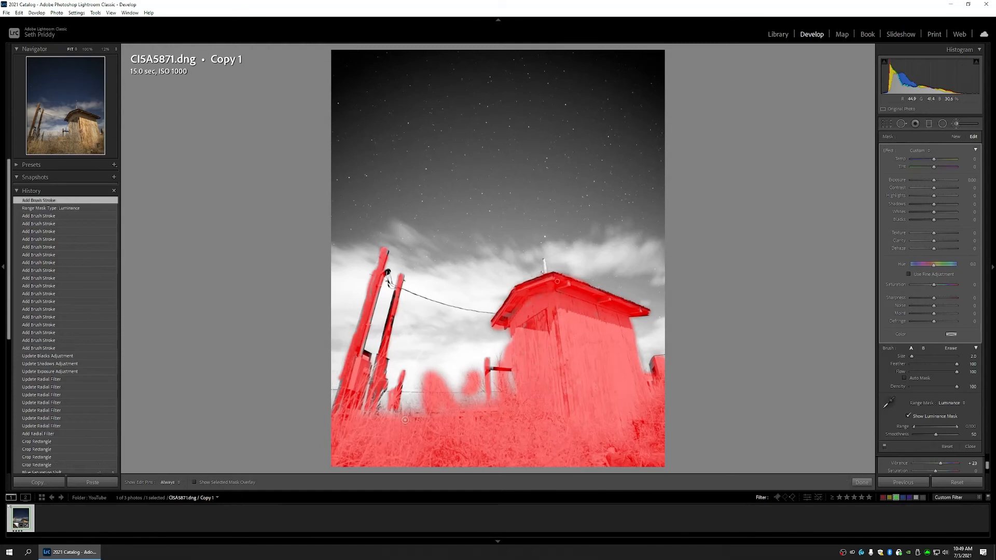
mouse_move(391, 414)
mouse_down()
mouse_move(398, 391)
mouse_move(402, 418)
mouse_move(381, 436)
mouse_move(378, 401)
mouse_move(367, 419)
mouse_move(401, 278)
mouse_move(377, 385)
mouse_up()
mouse_move(384, 250)
mouse_down()
mouse_move(378, 271)
mouse_move(388, 252)
mouse_move(333, 409)
mouse_move(357, 396)
mouse_move(361, 422)
mouse_move(386, 386)
mouse_move(377, 397)
mouse_move(386, 359)
mouse_move(366, 437)
mouse_move(423, 429)
mouse_move(442, 404)
mouse_move(466, 421)
mouse_move(601, 430)
mouse_move(661, 375)
mouse_move(665, 358)
mouse_move(664, 383)
mouse_move(570, 444)
mouse_move(674, 437)
mouse_move(585, 435)
mouse_move(573, 368)
mouse_move(546, 323)
mouse_move(515, 313)
mouse_up()
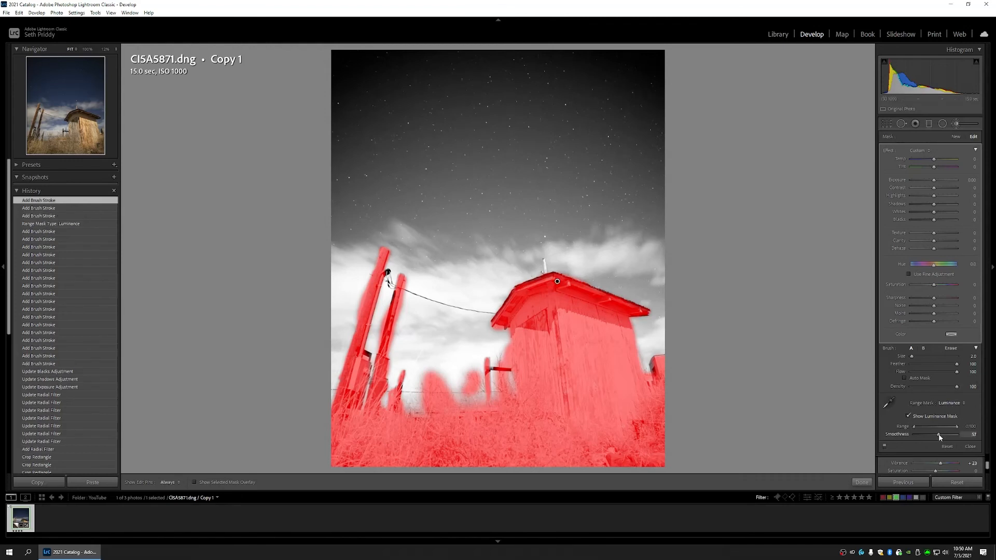
- Set the luminance range mask's smoothness to 57 and its range to 0/64
drag(938, 435, 938, 435)
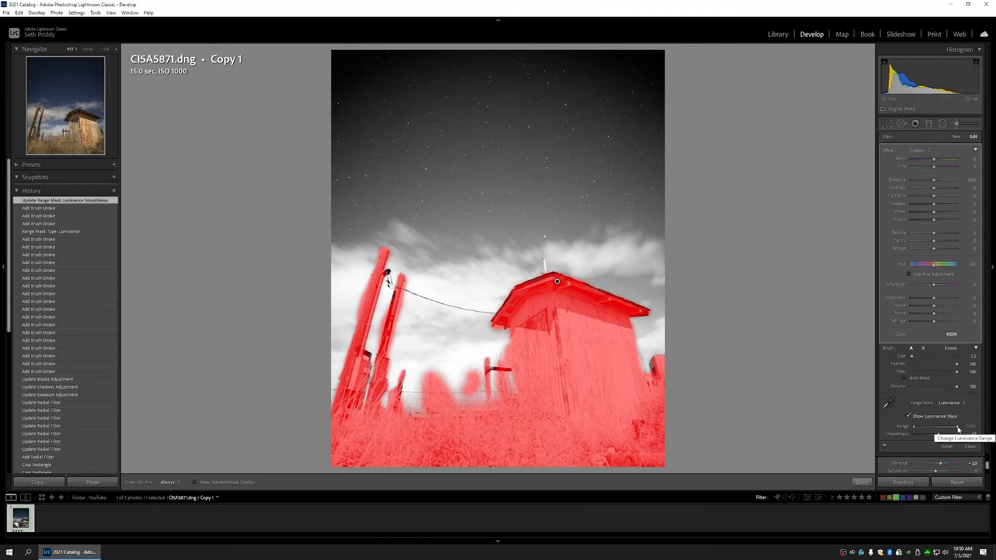
drag(956, 426, 954, 427)
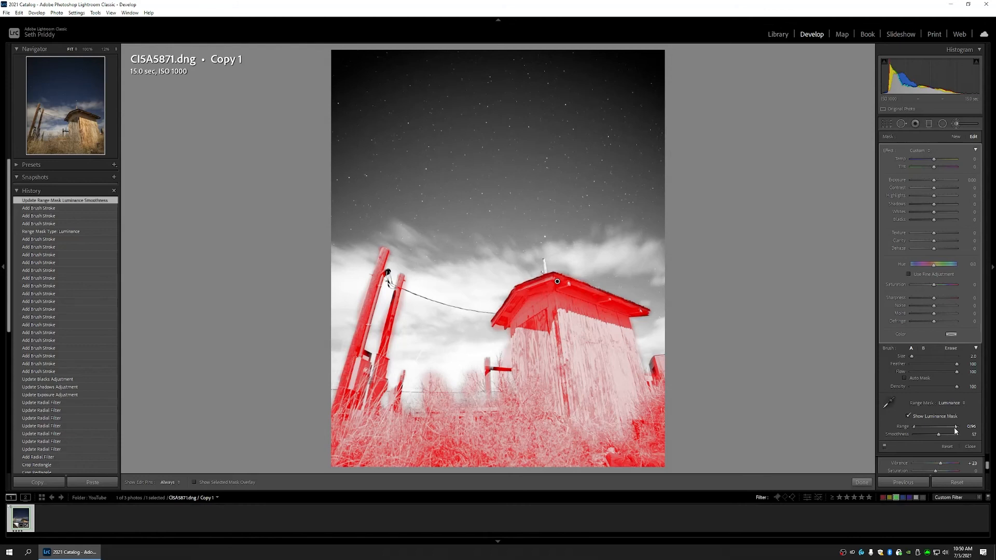
drag(953, 428, 951, 429)
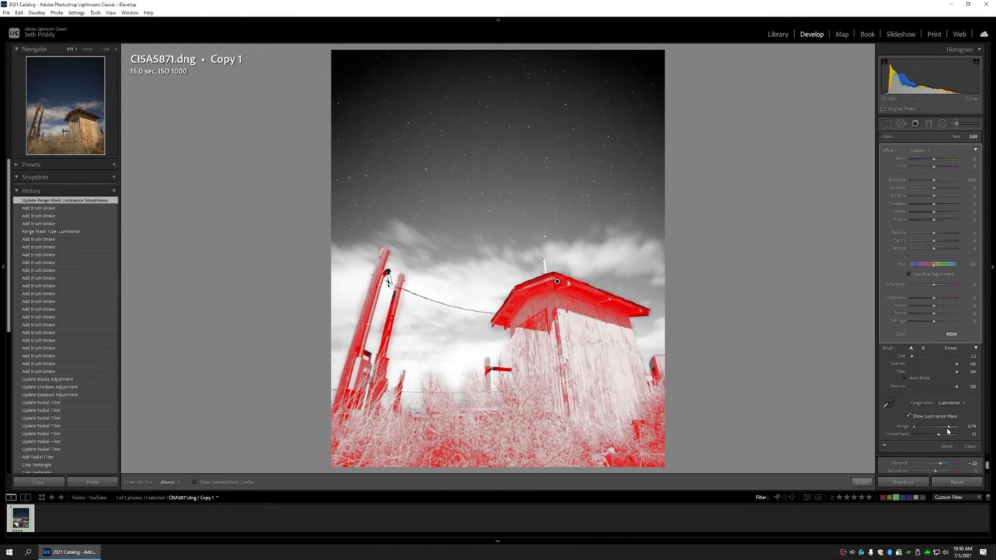
drag(947, 431, 943, 431)
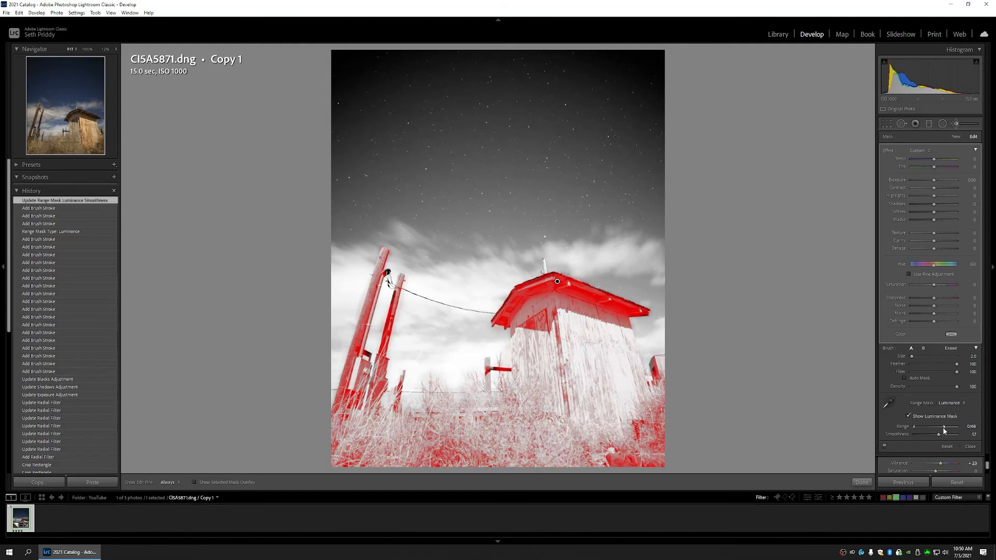
- Hide the luminance mask preview and lower the brush adjustment's exposure to -0.55
click(908, 417)
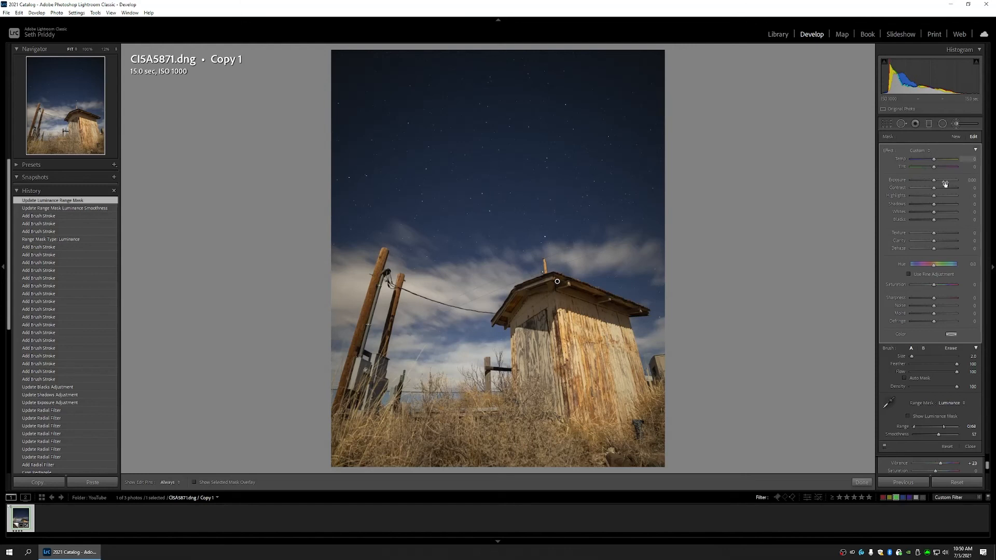
drag(934, 182, 931, 182)
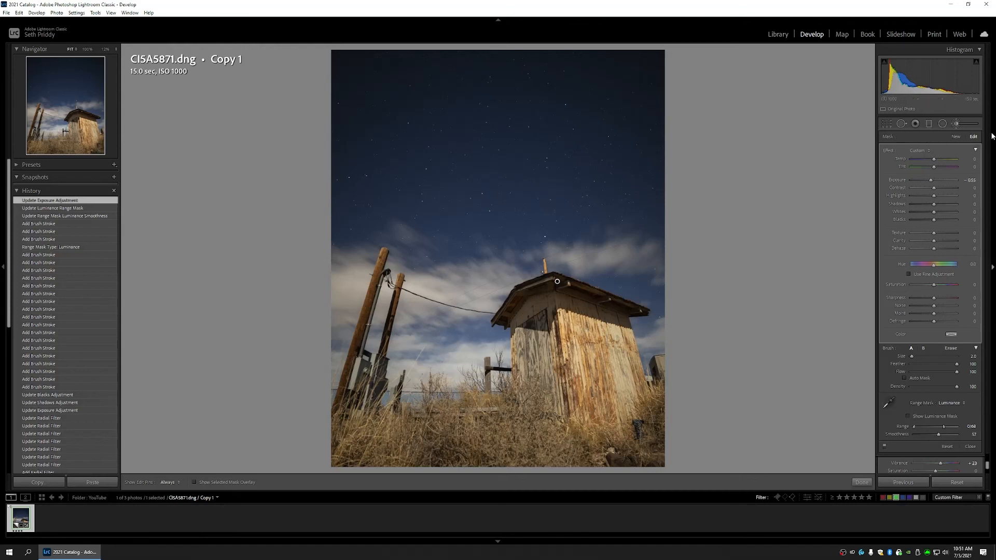
click(955, 124)
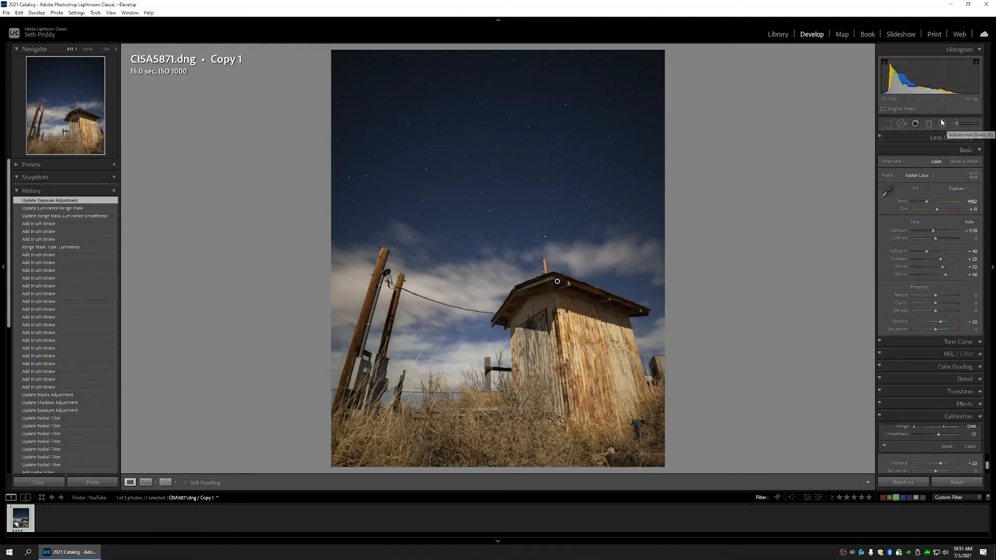
- Add a graduated filter rising from the photo's bottom edge past the grass, and lower its exposure to about -1
click(929, 123)
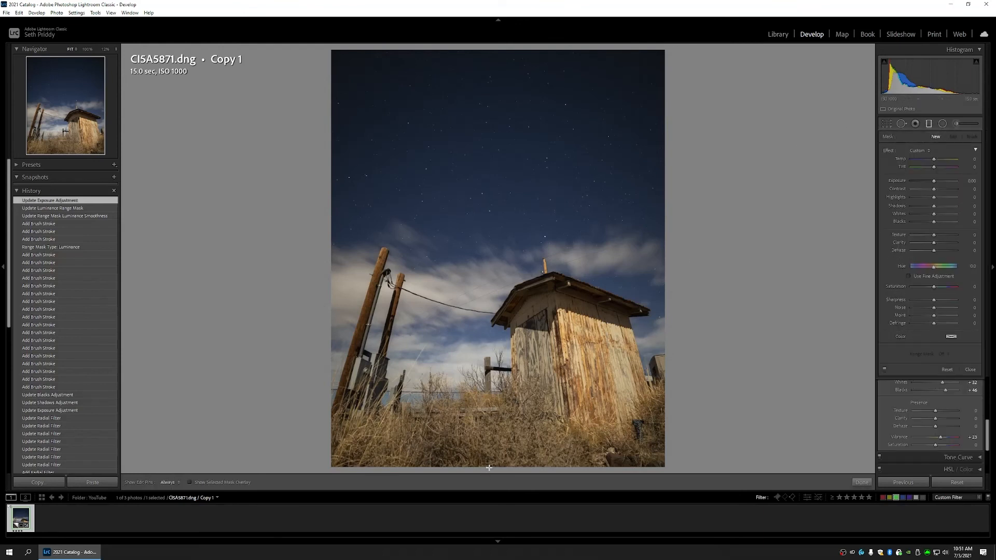
mouse_move(489, 464)
mouse_down()
mouse_move(474, 318)
mouse_move(484, 359)
mouse_up()
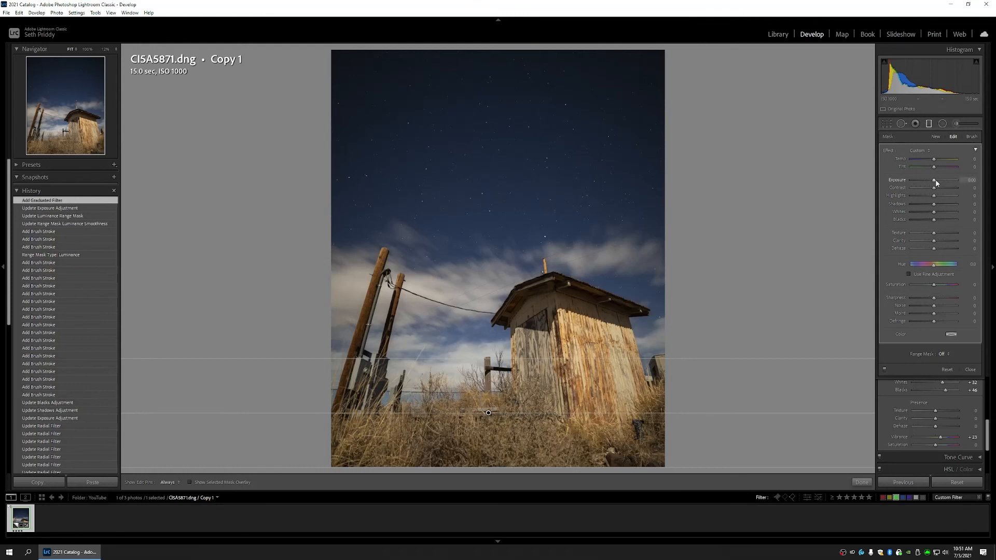
drag(933, 181, 928, 183)
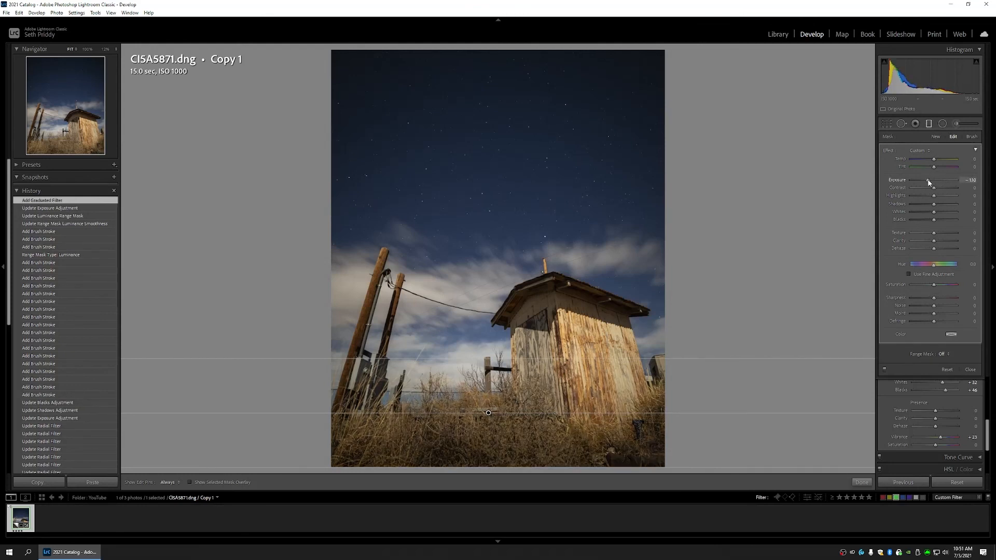
drag(928, 181, 929, 182)
drag(927, 181, 928, 182)
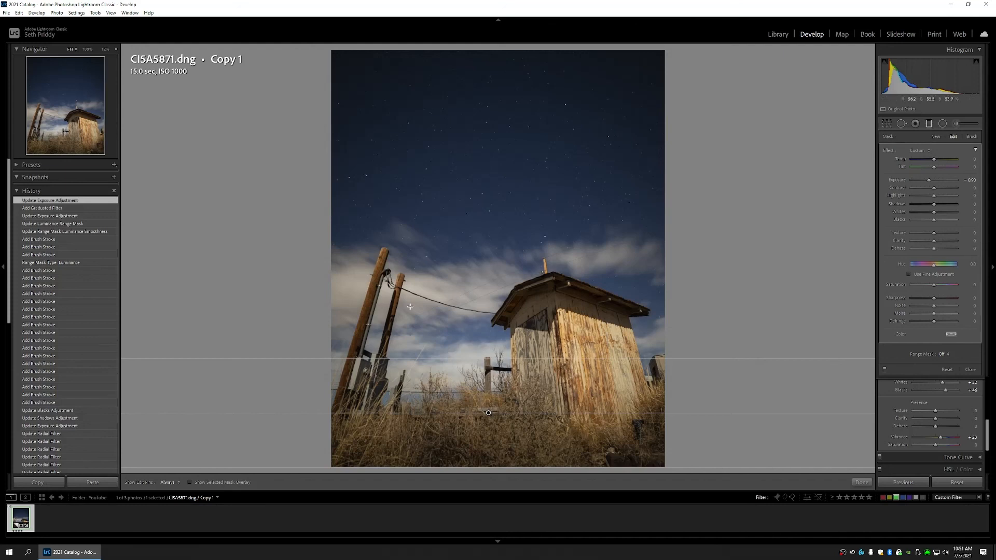
- Add a second large oval radial filter centred between the poles and shed, and set its exposure to -0.41
click(942, 124)
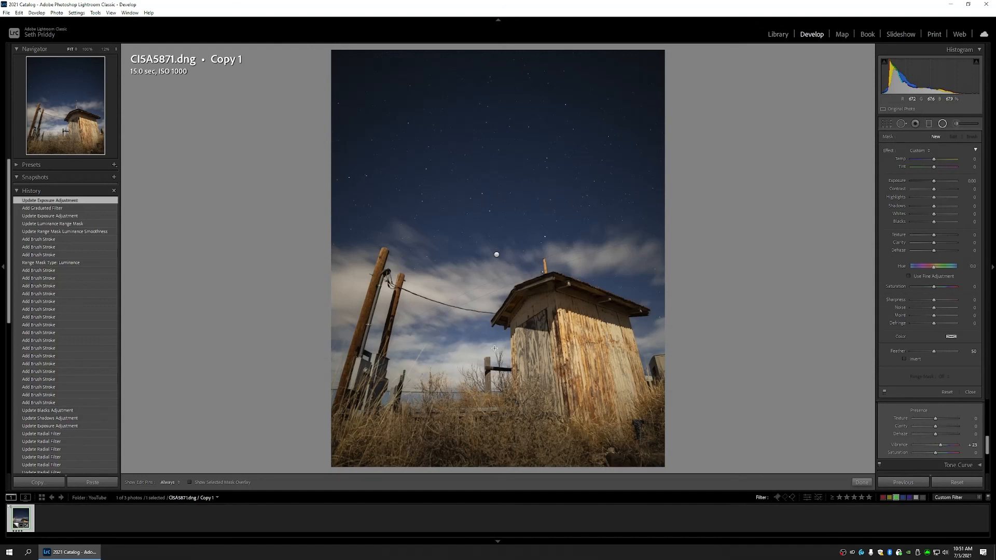
drag(495, 345, 671, 46)
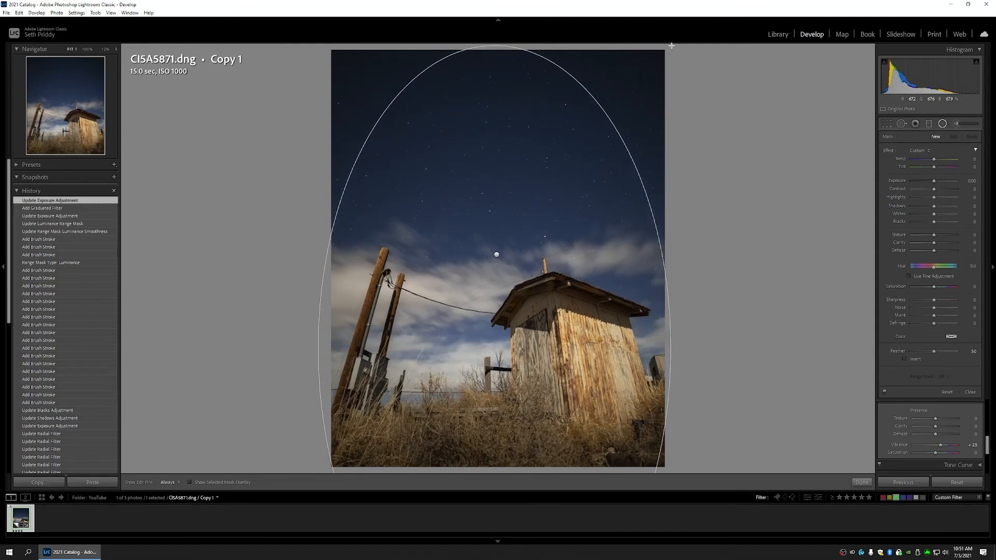
drag(671, 45, 672, 45)
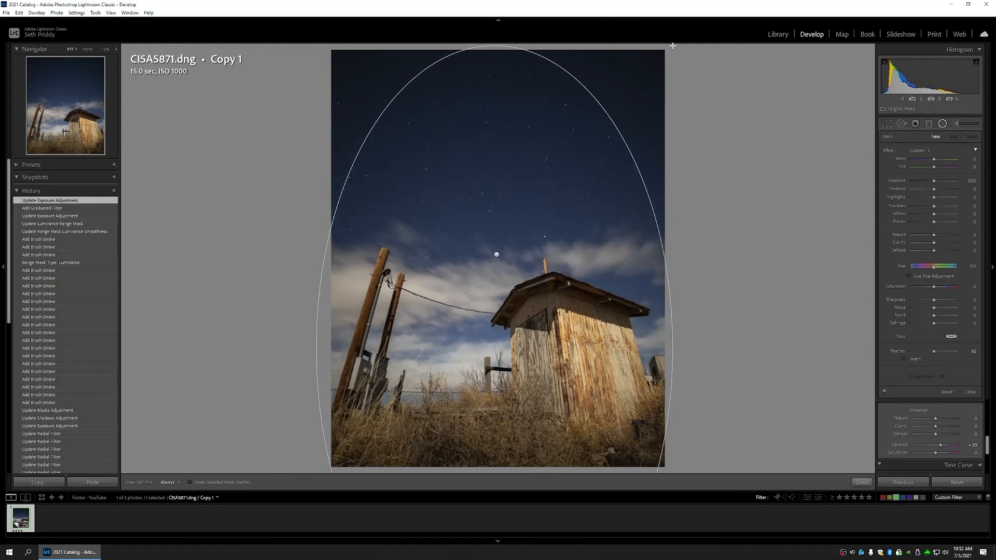
drag(672, 46, 672, 45)
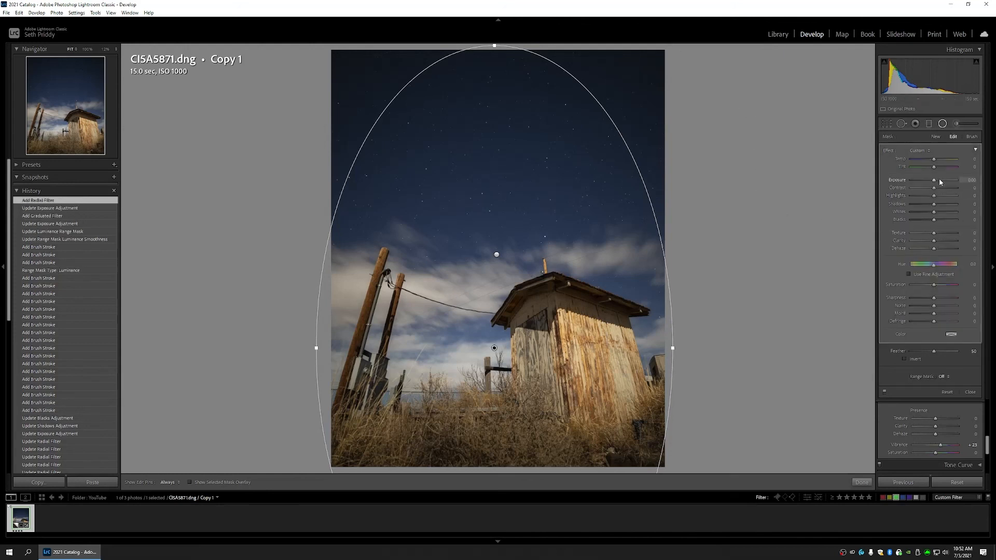
drag(935, 180, 932, 178)
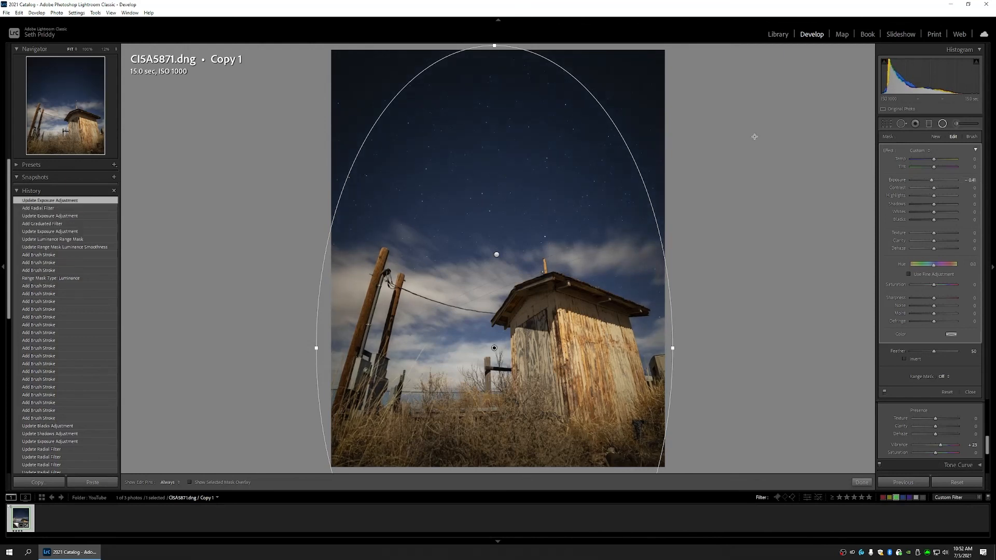
click(942, 124)
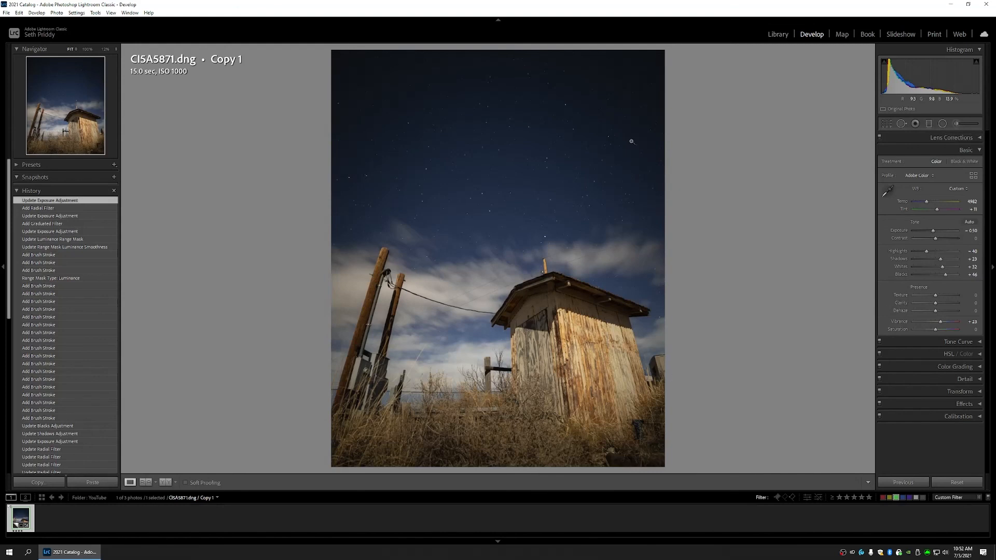